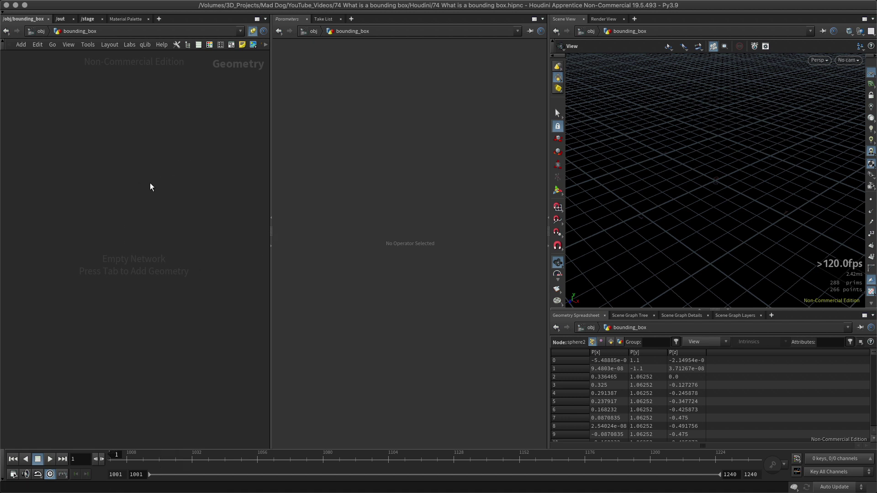
Step: Add a Pig Head test geometry node to the network
key("Tab")
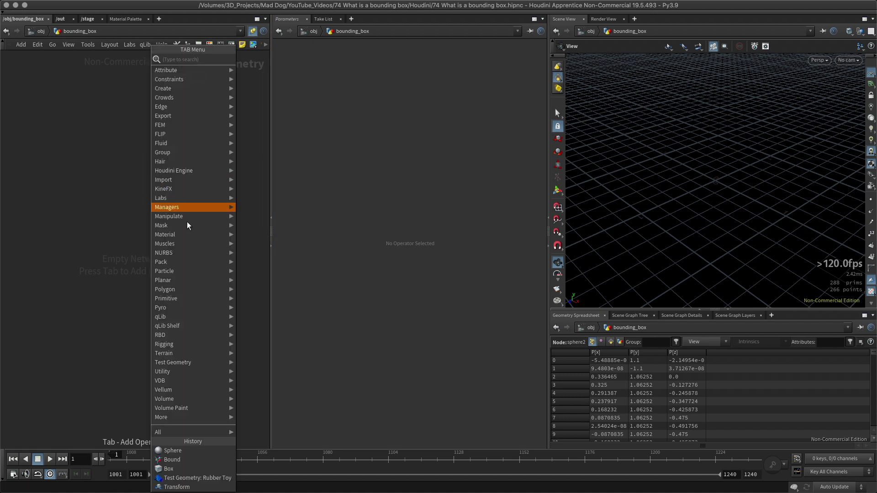
mouse_move(174, 364)
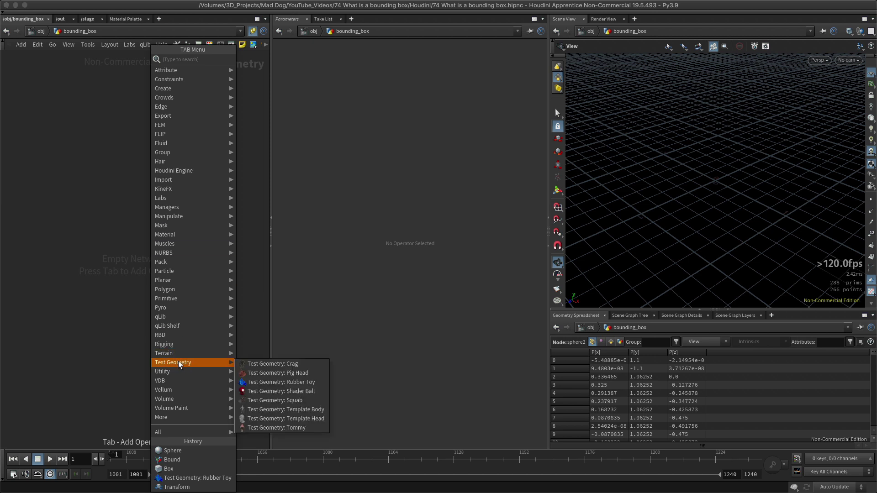
left_click(308, 374)
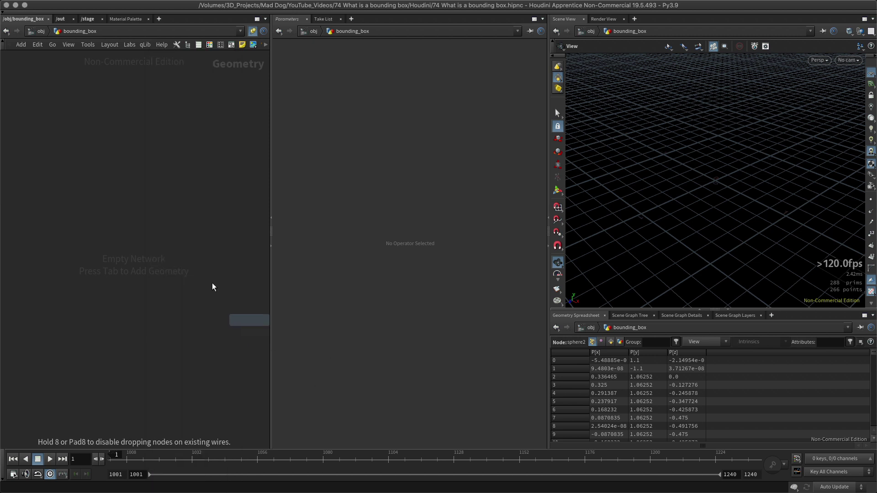
left_click(132, 234)
key("h")
Step: Add a Tommy test geometry node below the pig head
key("Tab")
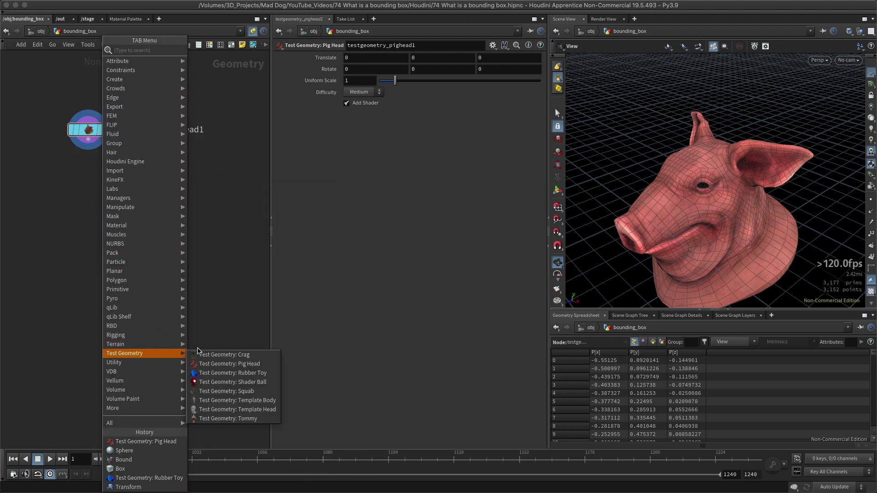
mouse_move(181, 358)
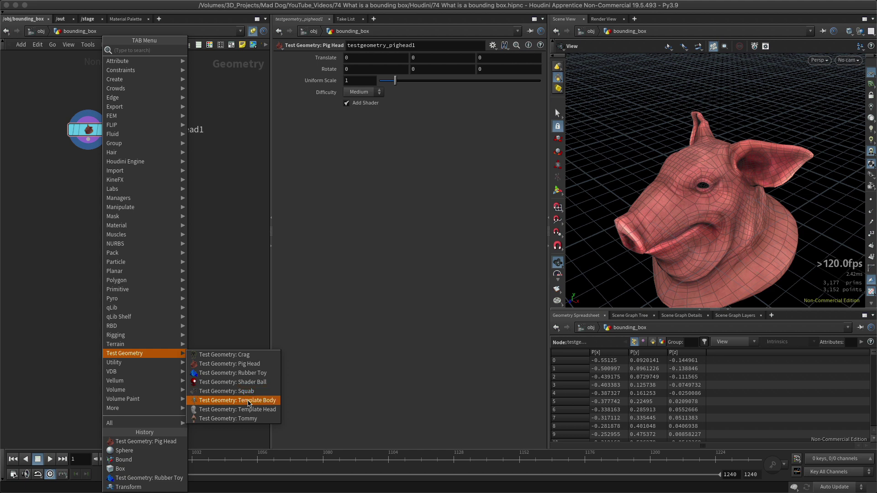
left_click(243, 418)
left_click(80, 187)
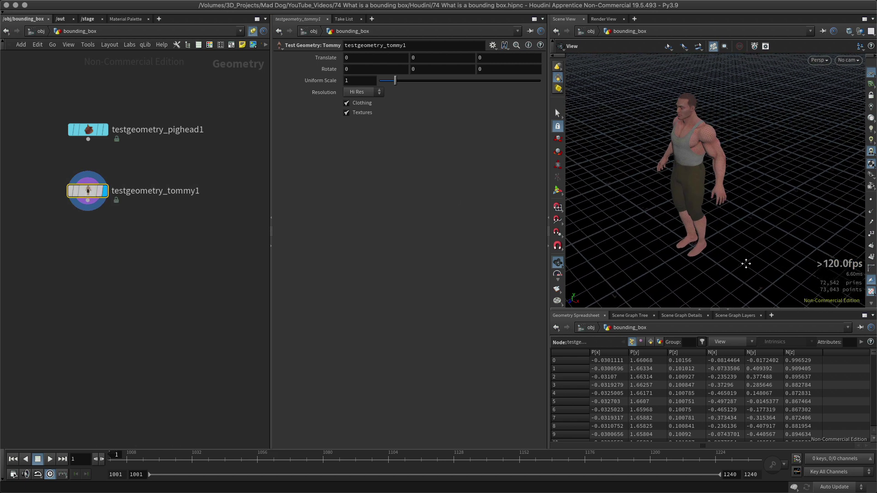
left_click_drag(746, 264, 804, 258)
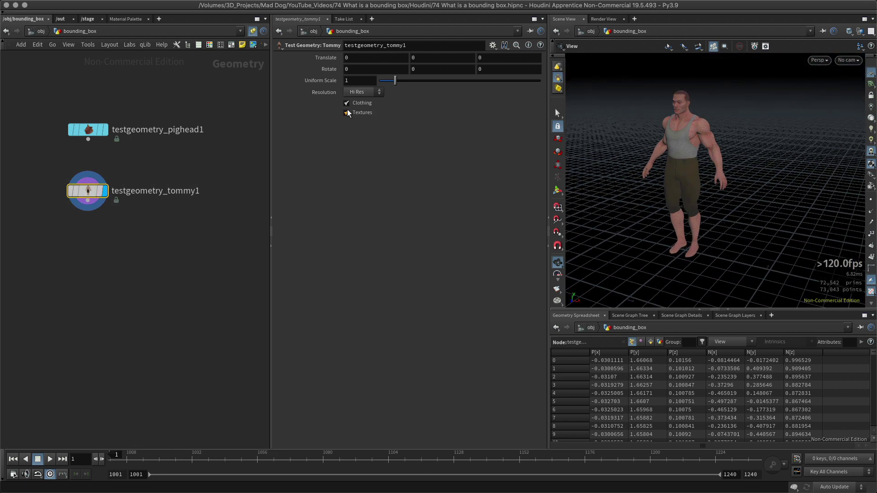
left_click(346, 104)
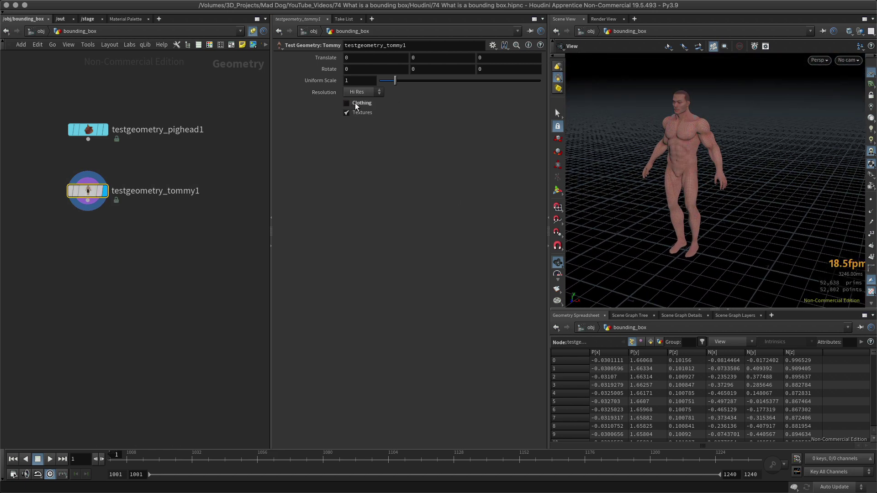
left_click(347, 112)
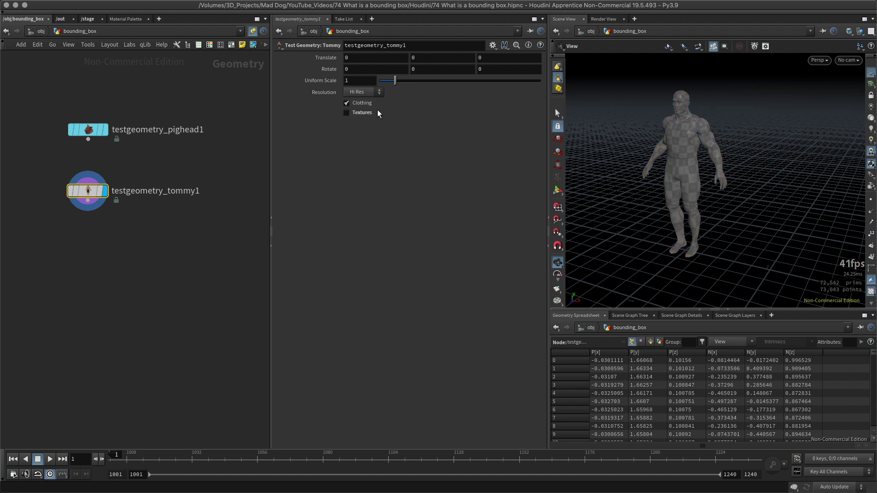
left_click(350, 112)
left_click(369, 92)
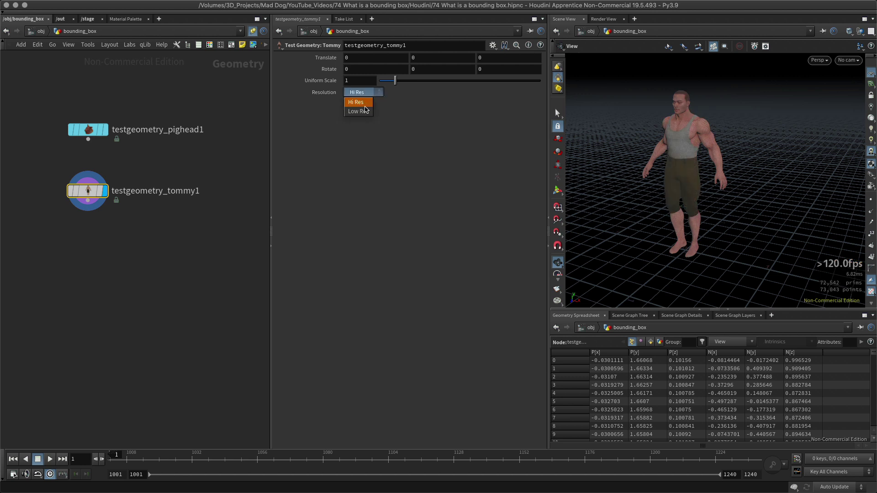
left_click(359, 111)
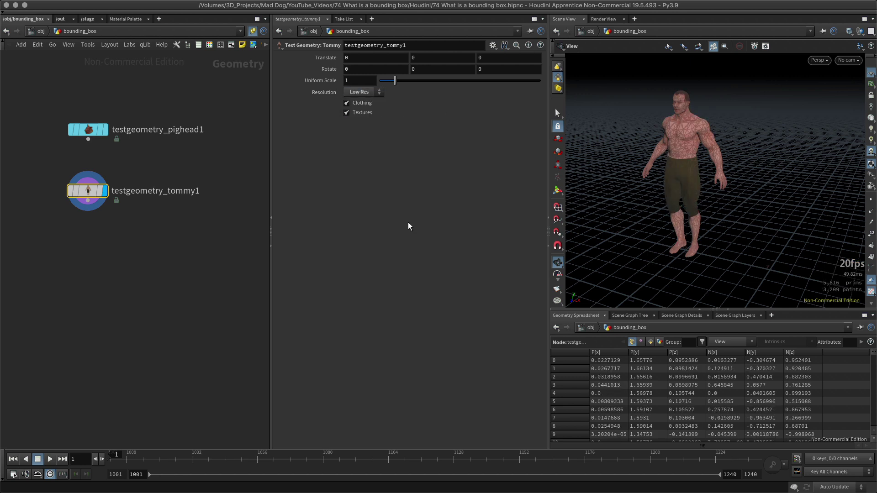
left_click(364, 93)
left_click(359, 101)
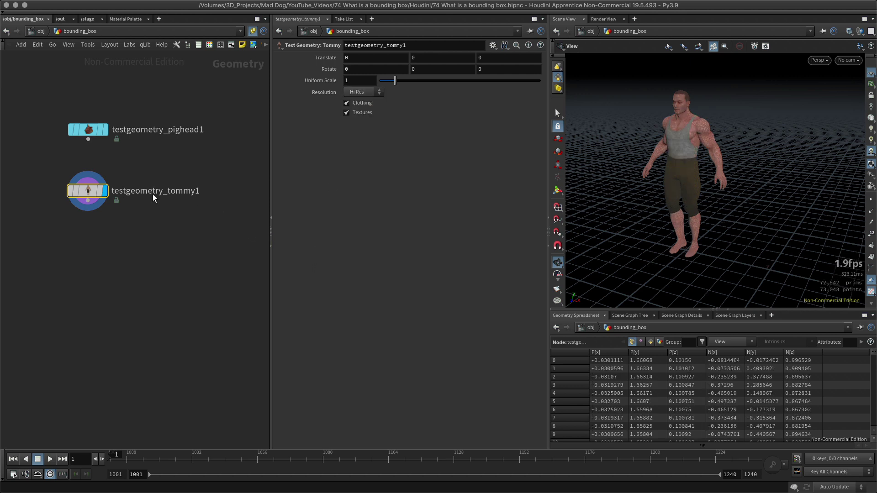
left_click_drag(153, 198, 148, 198)
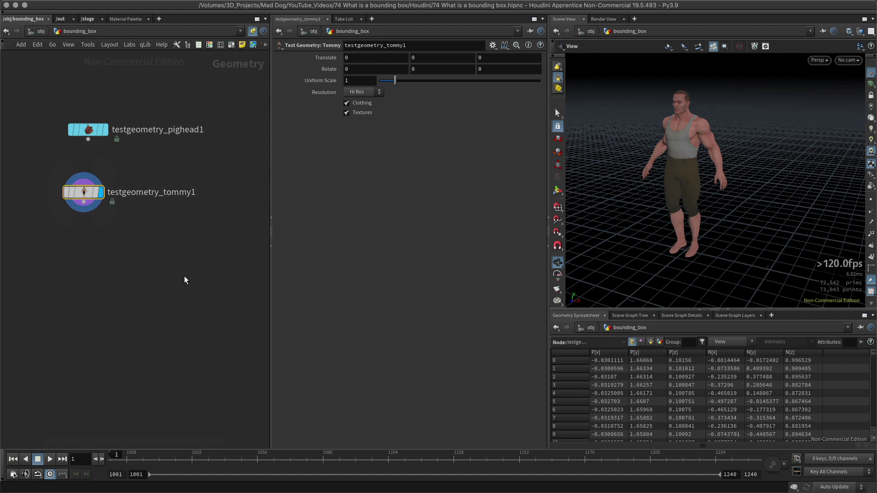
mouse_move(99, 191)
left_mouse_down()
mouse_move(114, 108)
mouse_move(105, 178)
left_mouse_up()
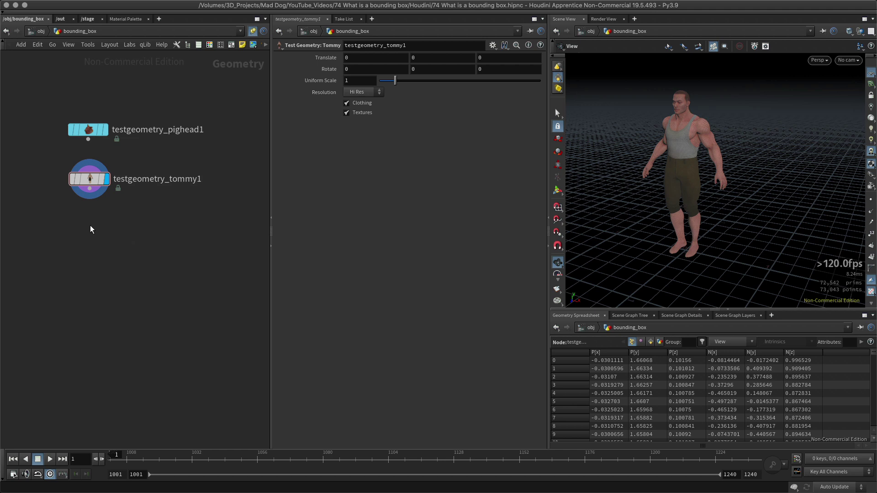
Step: Add a Crag test geometry node below tommy1 and display it in the viewport
key("Tab")
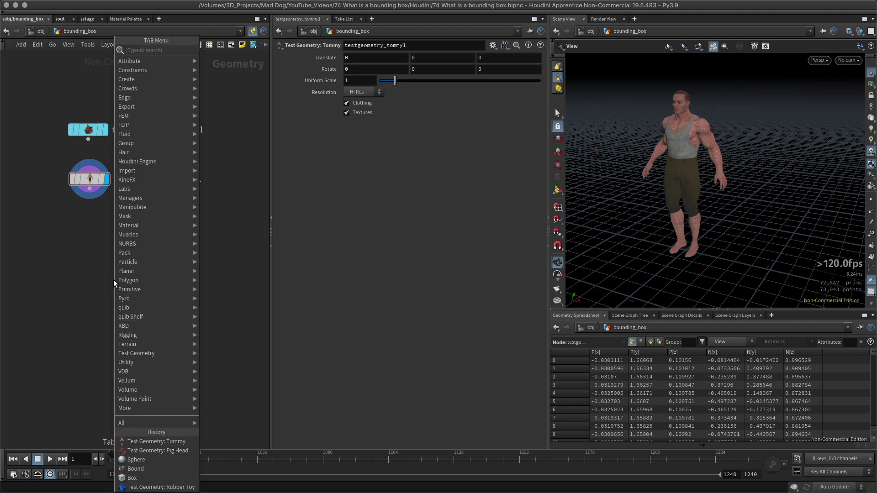
mouse_move(134, 354)
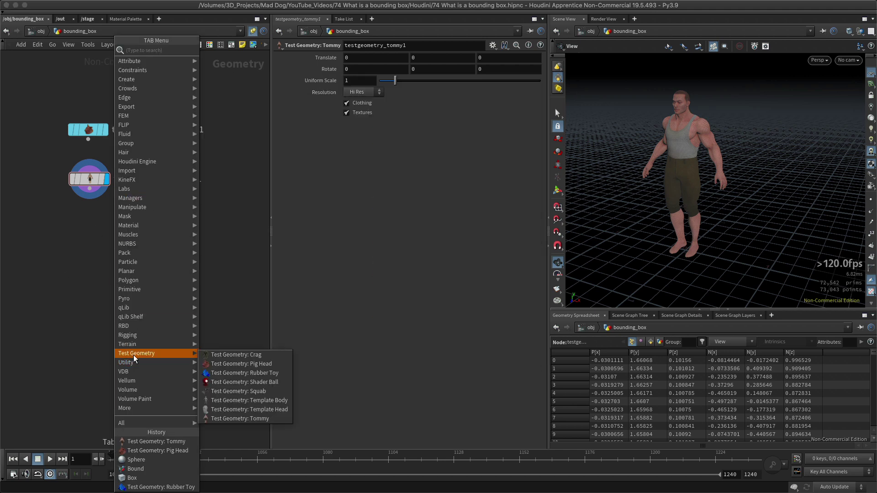
left_click(255, 354)
left_click(93, 239)
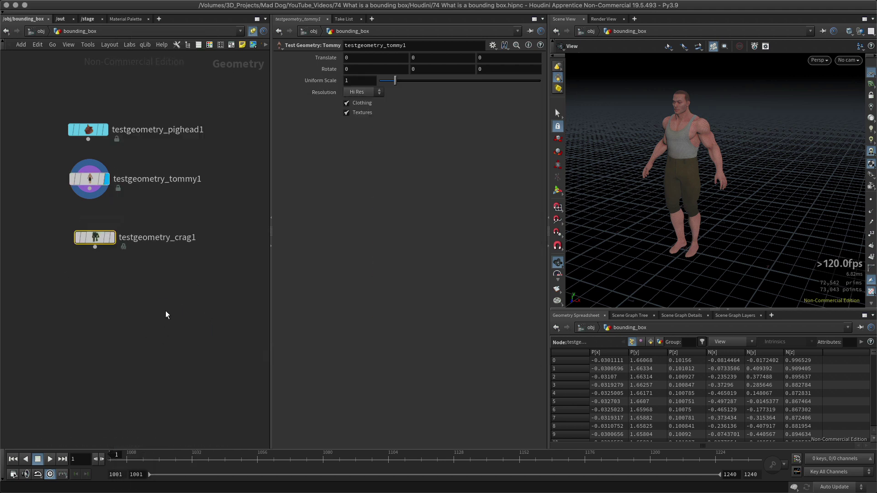
left_click(114, 239)
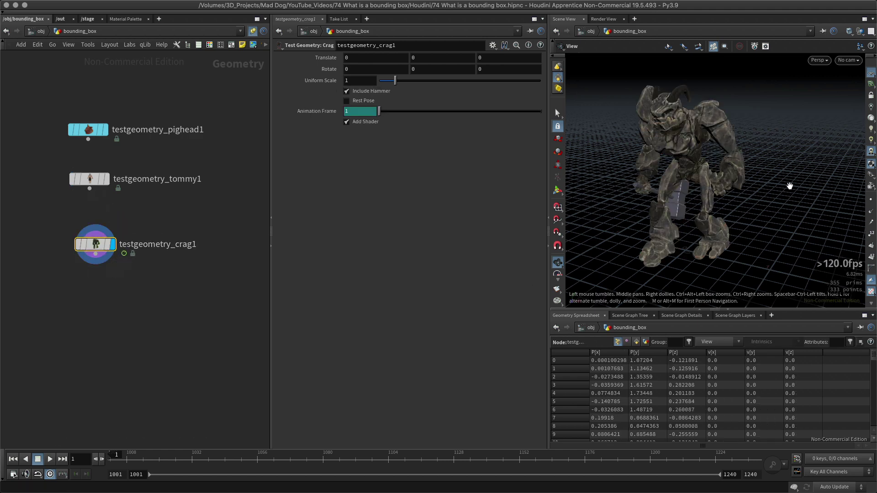
right_click_drag(790, 186, 667, 203)
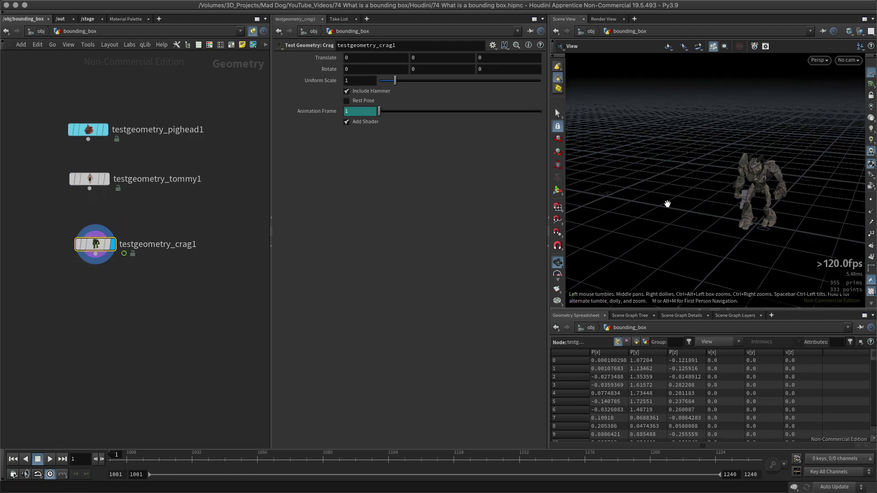
Step: Set the timeline start frame to 1 and play the Crag animation from frame 1
key("ctrl+Up")
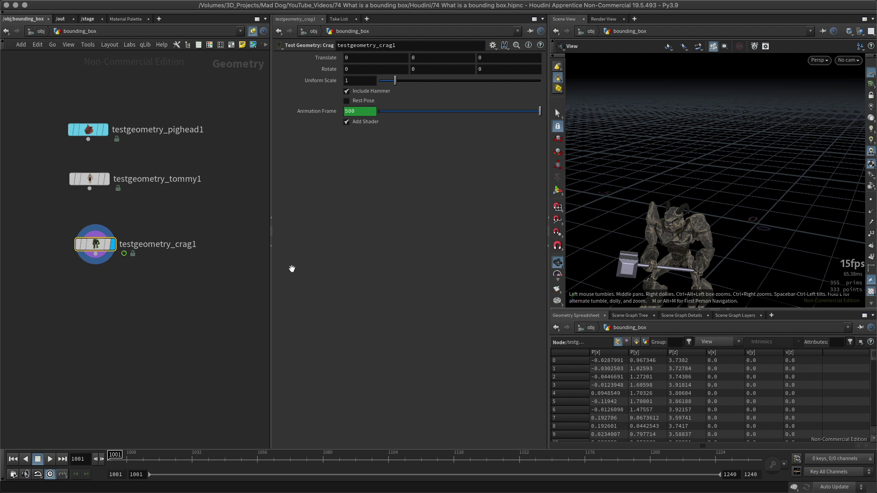
double_click(122, 472)
type("1")
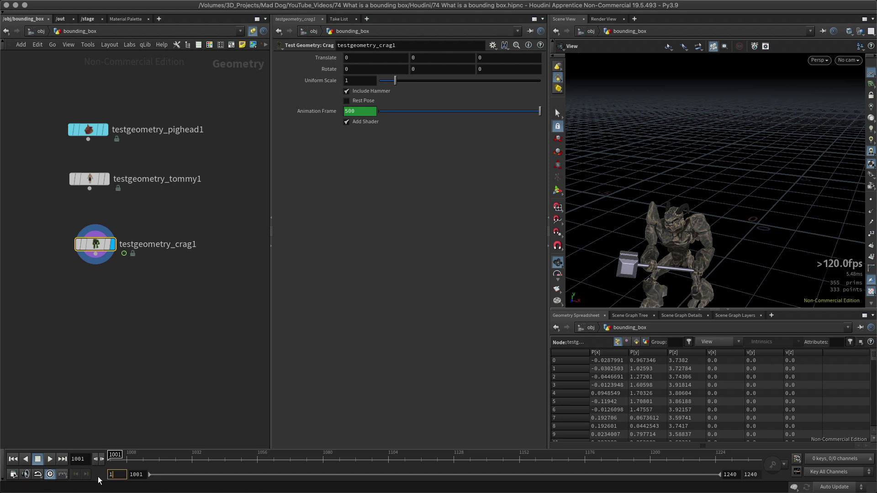
key("Return")
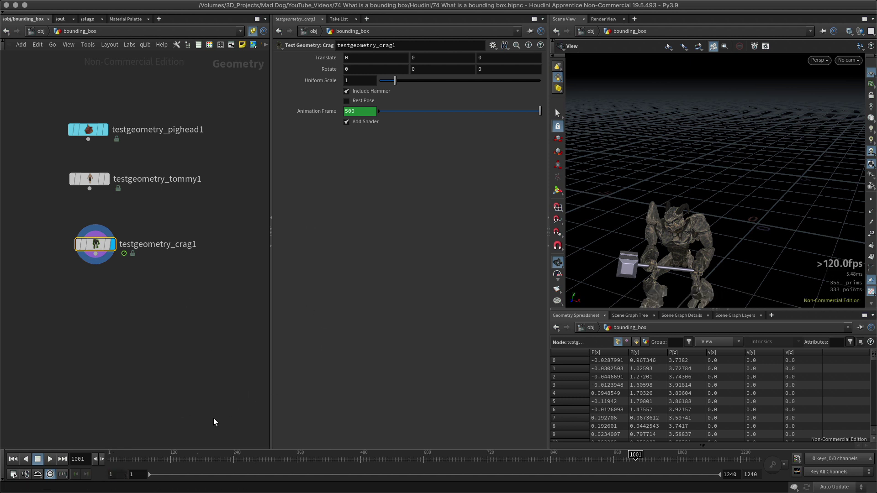
left_click_drag(180, 454, 97, 454)
key("Up")
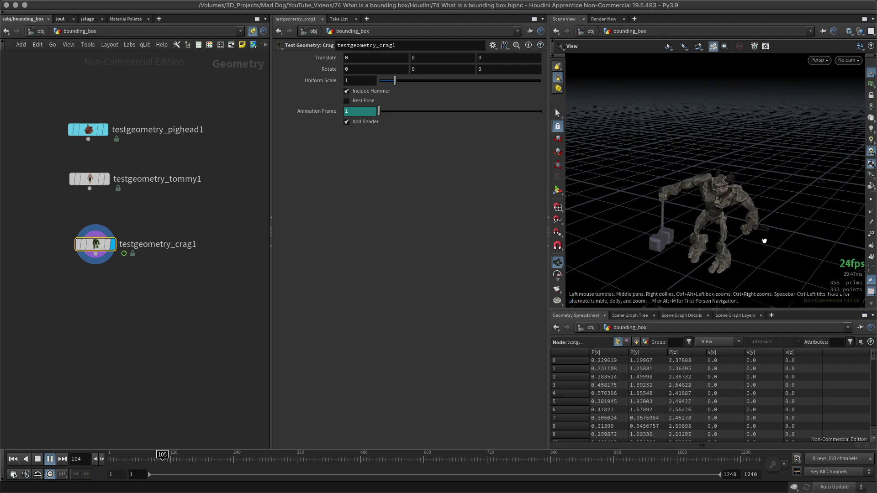
left_click_drag(764, 241, 735, 253)
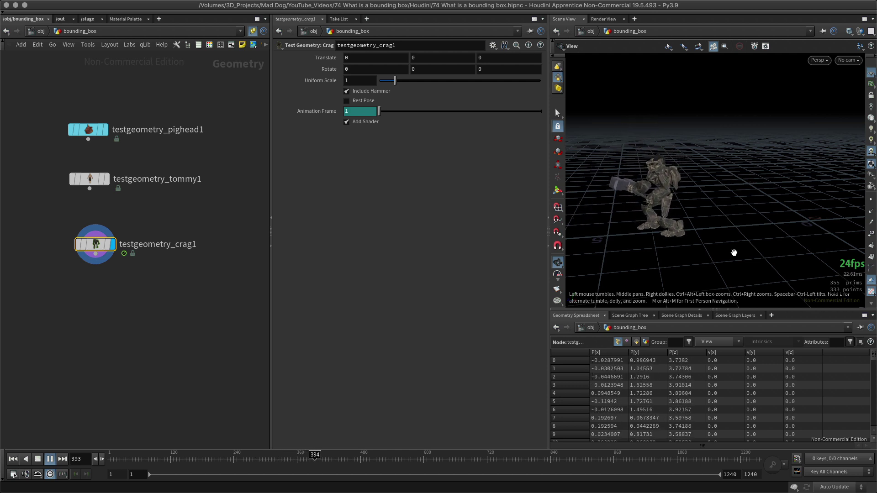
Step: Stop playback at frame 1, save the scene, and delete the three test geometry nodes
key("Up")
key("ctrl+Up")
key("ctrl+s")
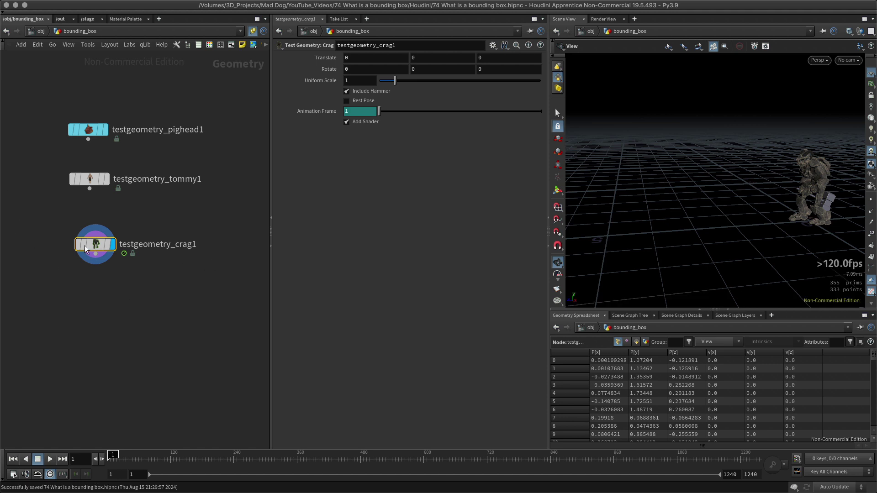
left_click_drag(86, 249, 80, 244)
left_click_drag(35, 67, 155, 265)
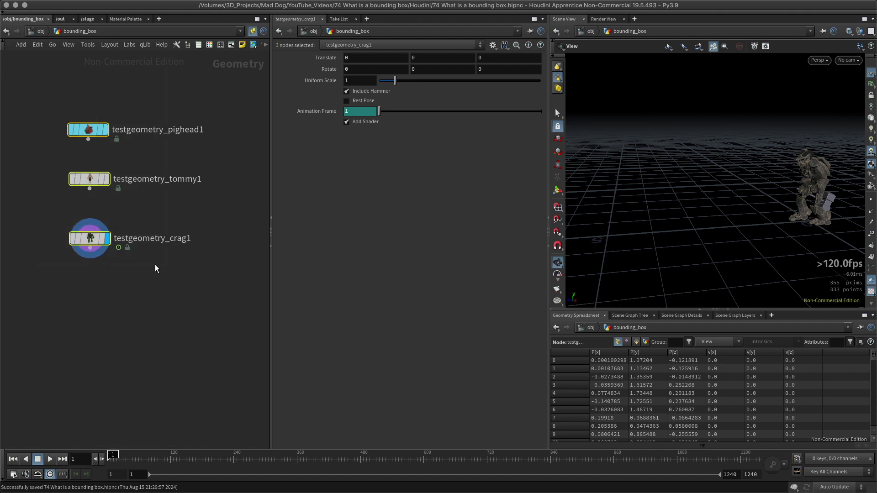
key("Delete")
Step: Add a Rubber Toy test geometry node, frame it, and orbit to a higher side view
key("Tab")
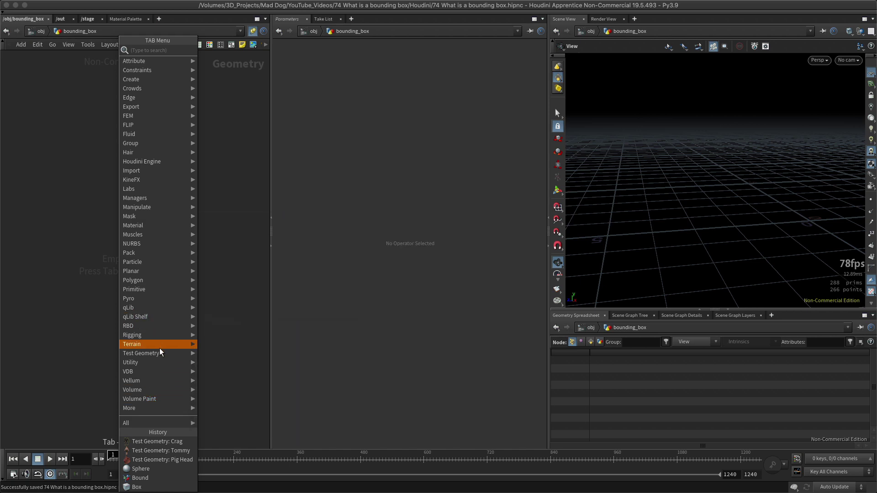
mouse_move(173, 355)
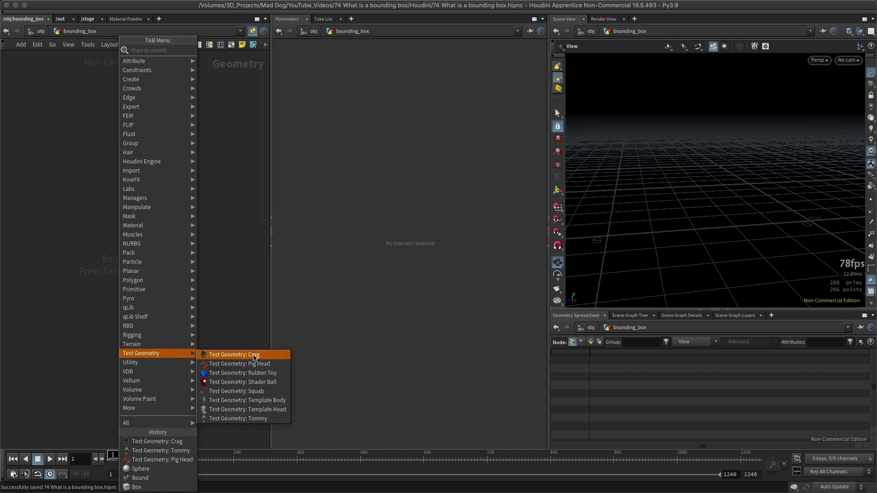
left_click(250, 373)
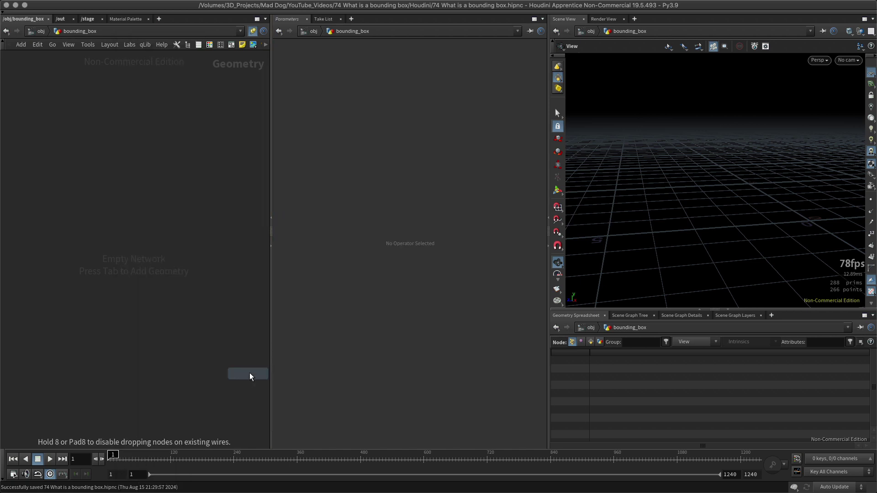
left_click(101, 238)
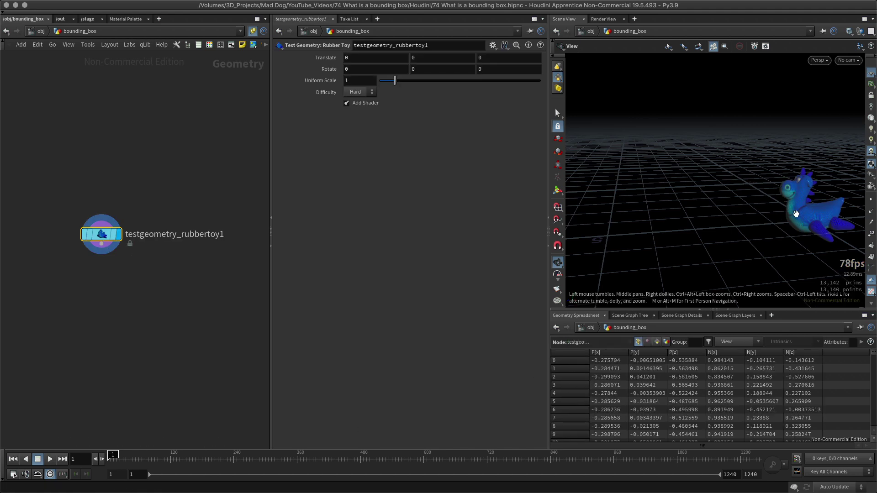
key("f")
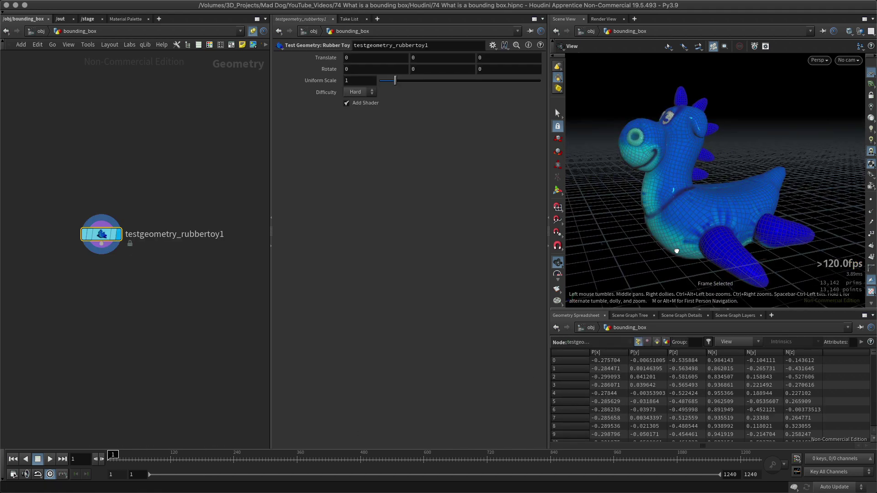
left_click_drag(832, 200, 708, 279)
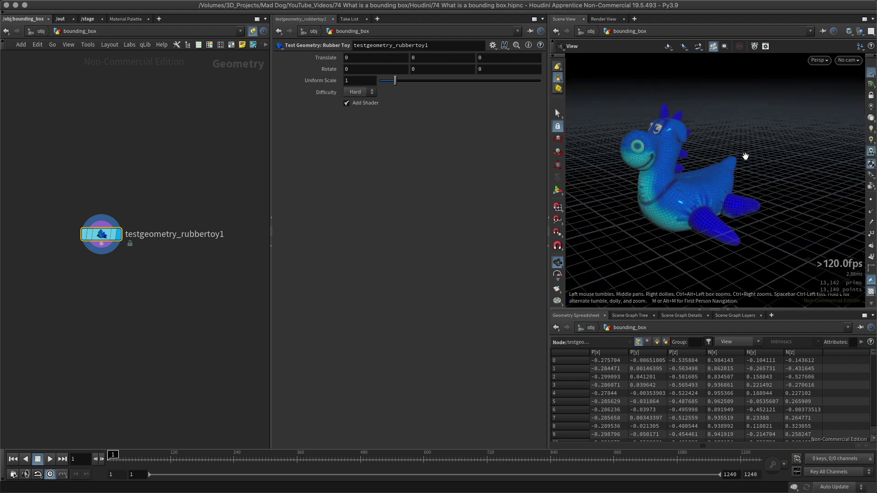
mouse_move(89, 242)
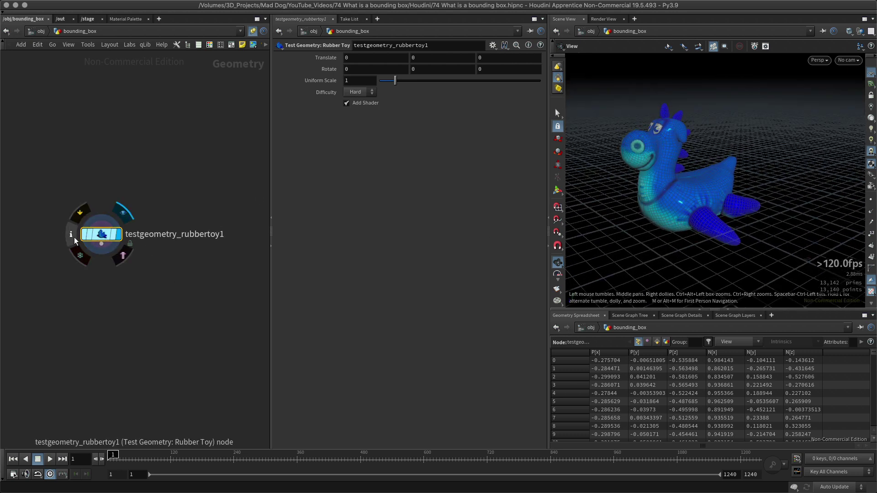
left_click(72, 236)
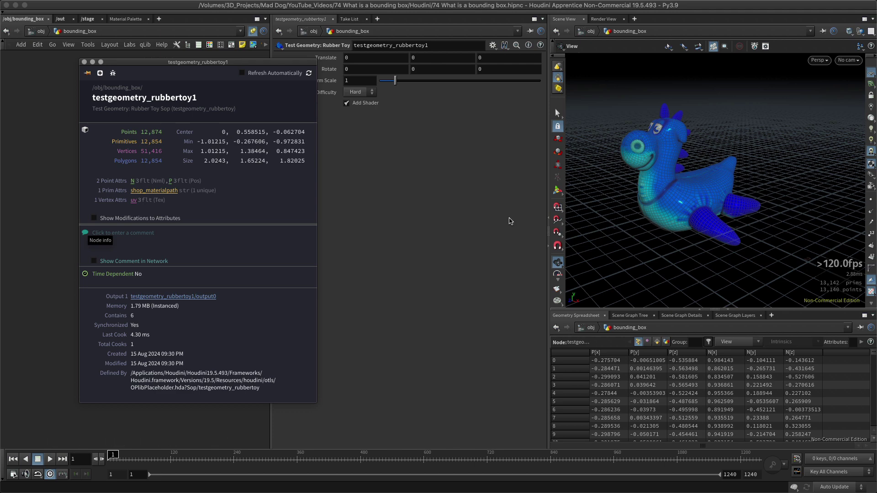
left_click_drag(709, 245, 622, 201)
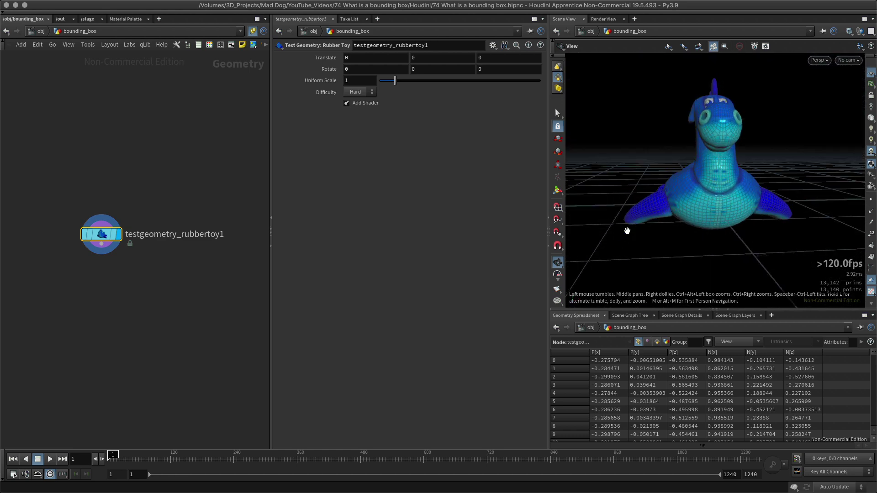
left_click_drag(627, 252, 651, 249)
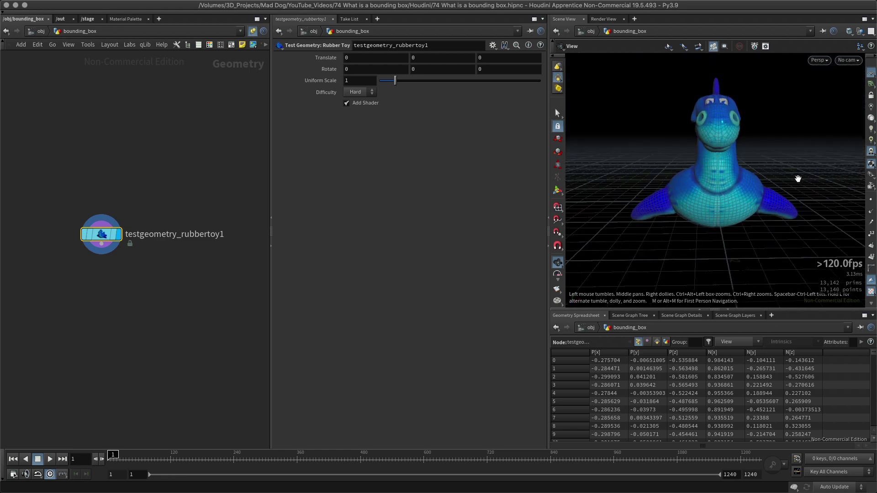
left_click_drag(735, 252, 615, 261)
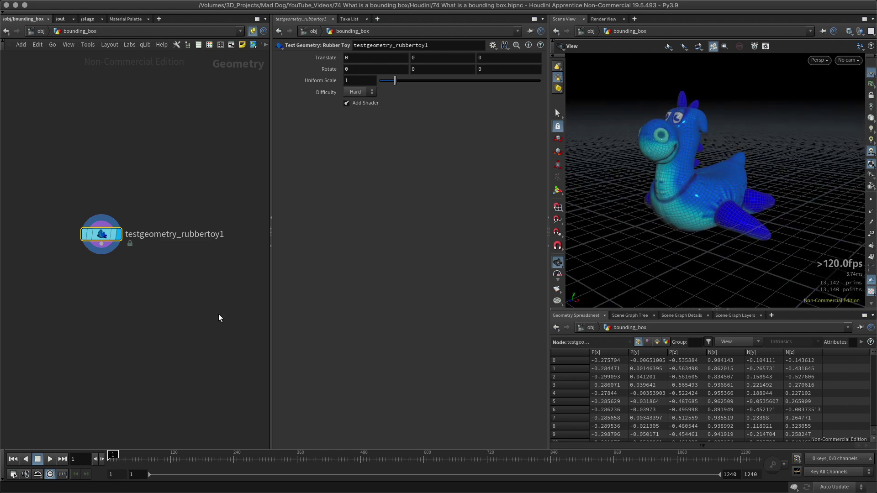
Step: Create box1 below the rubber toy, feed the toy into it, and display it
key("Tab")
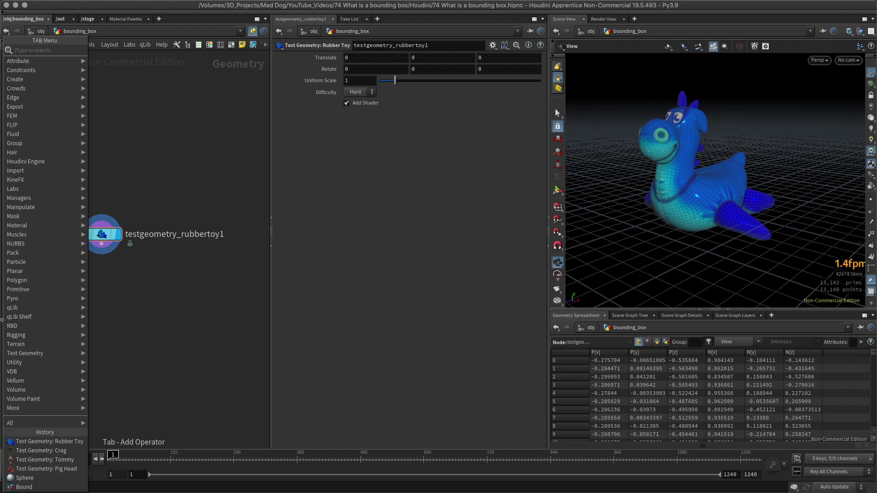
type("bound")
key("Return")
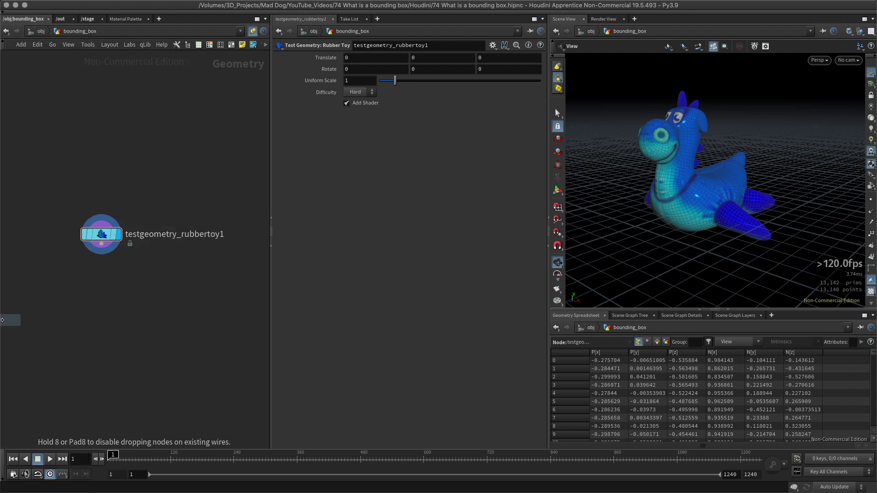
left_click(57, 327)
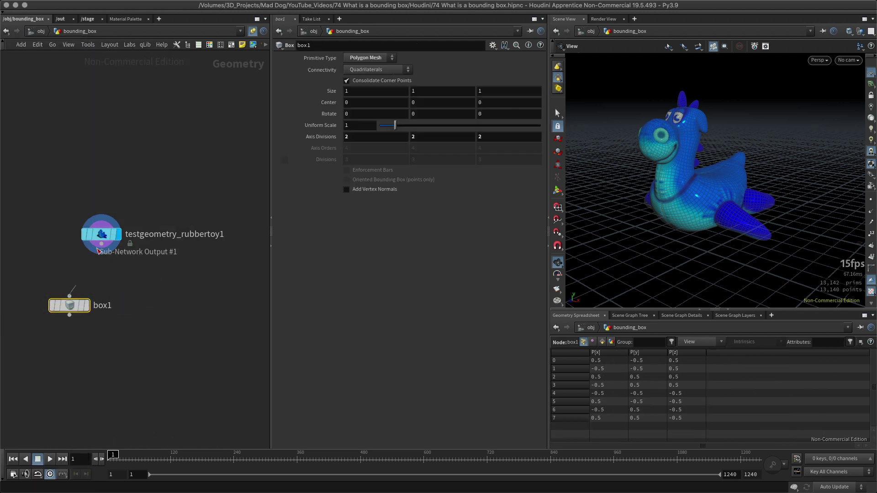
left_click_drag(102, 244, 86, 306)
left_click(87, 306)
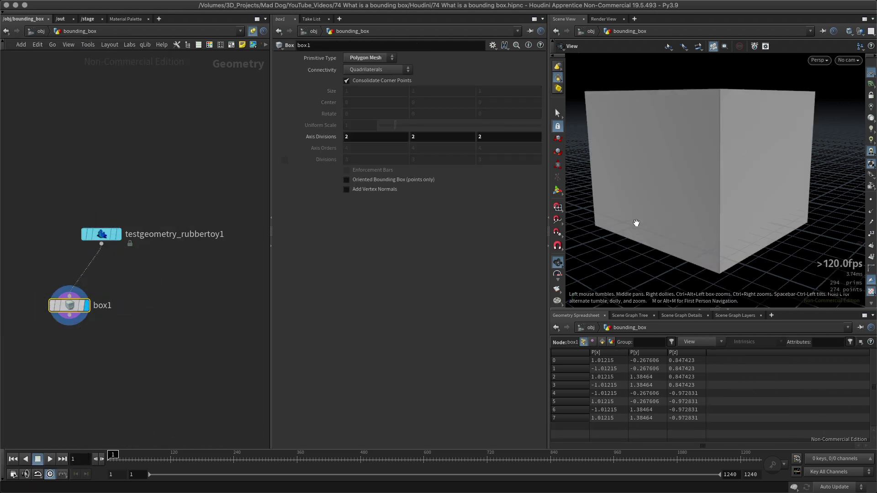
Step: Check box1 in wireframe, then display the rubber toy inside its bounding box
left_click_drag(743, 193, 771, 177)
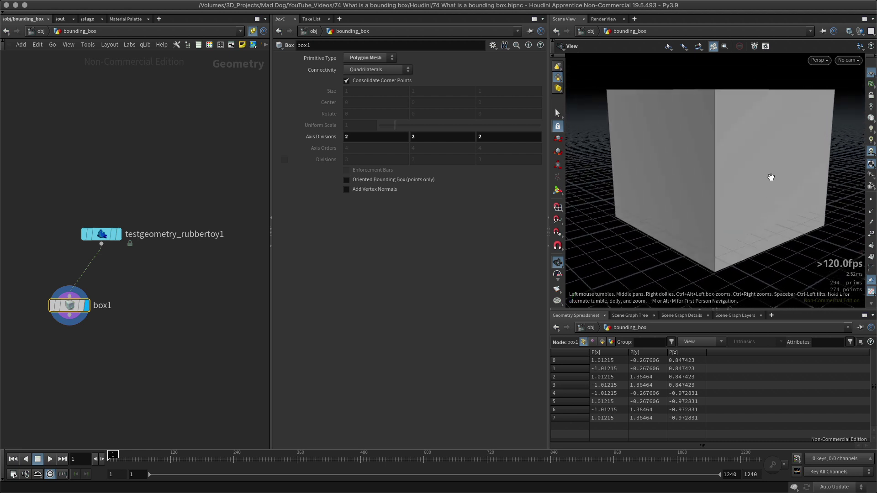
key("w")
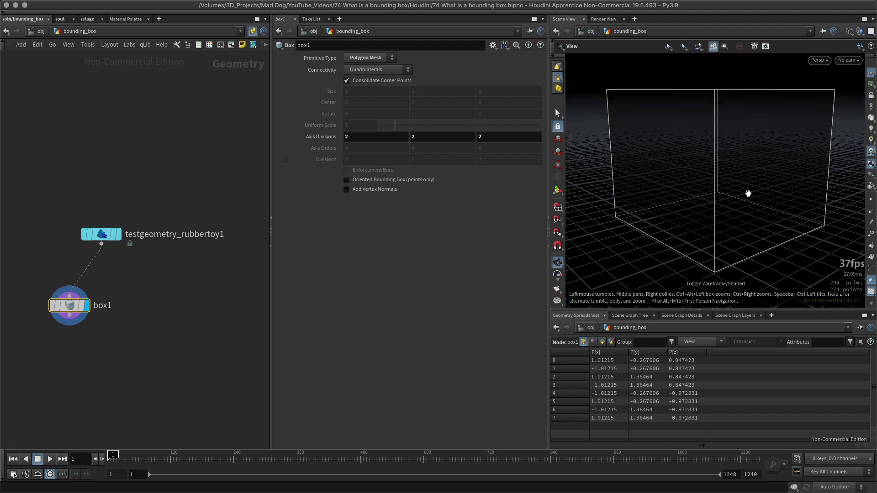
key("w")
mouse_move(100, 340)
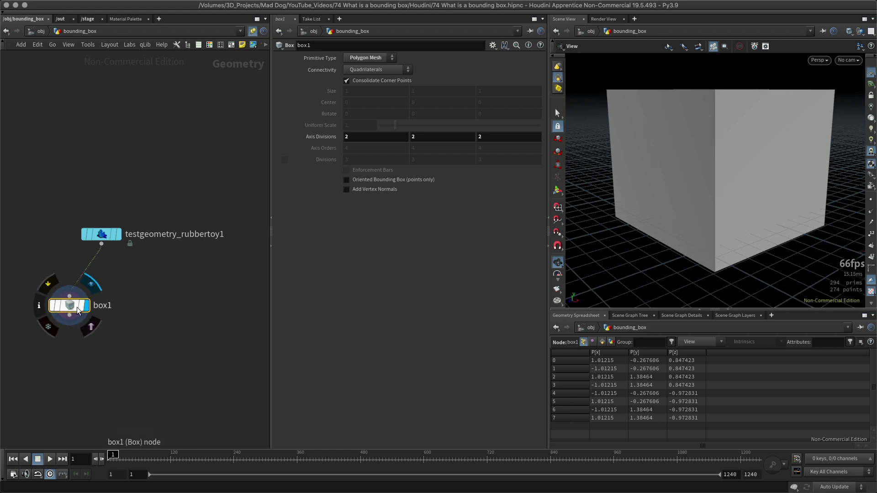
left_click(122, 235)
left_click_drag(746, 221, 728, 199)
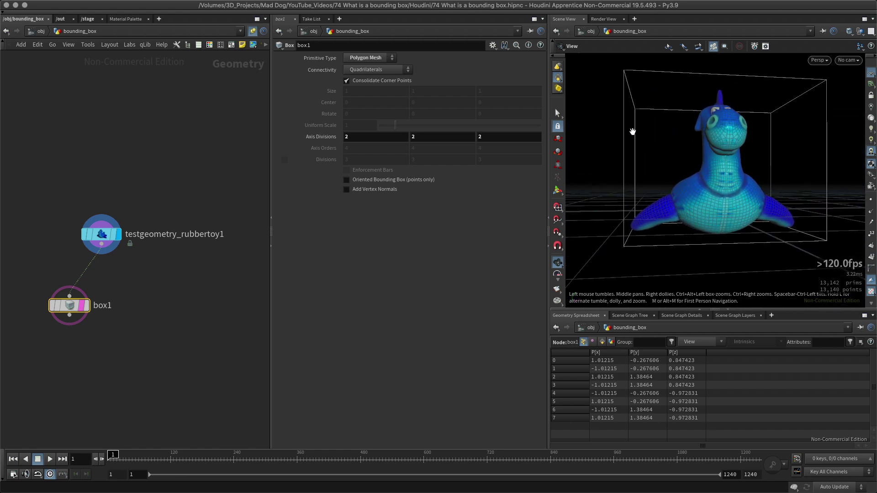
left_click_drag(750, 236, 686, 233)
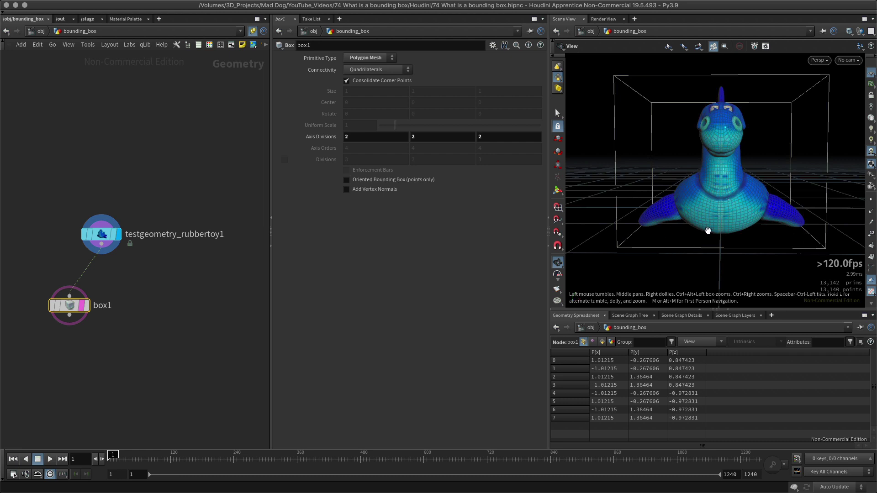
key("space+2")
key("v")
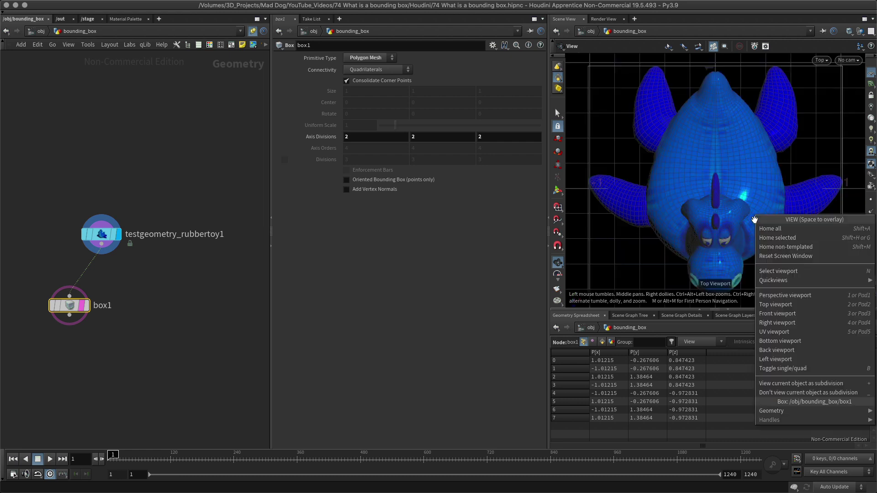
key("Escape")
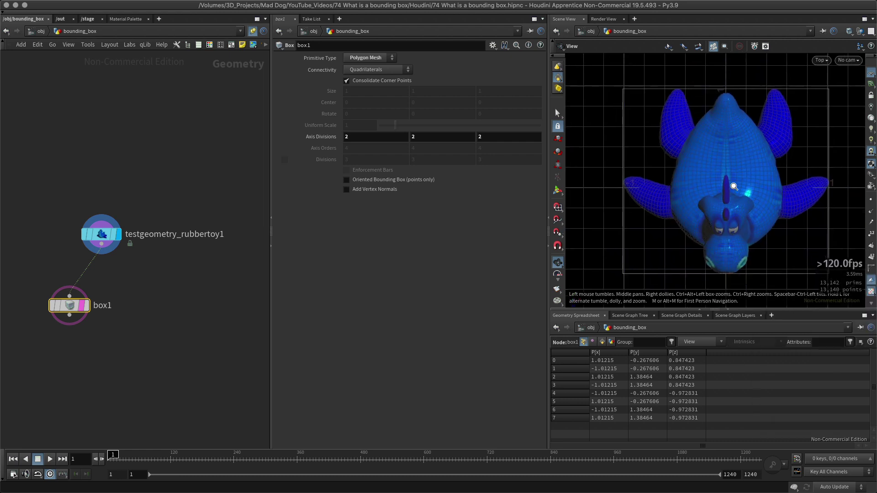
key("h")
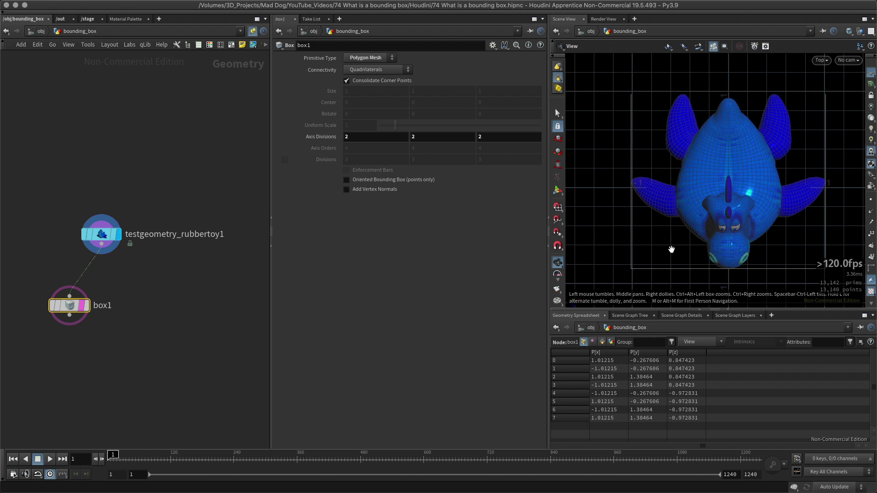
key("space+3")
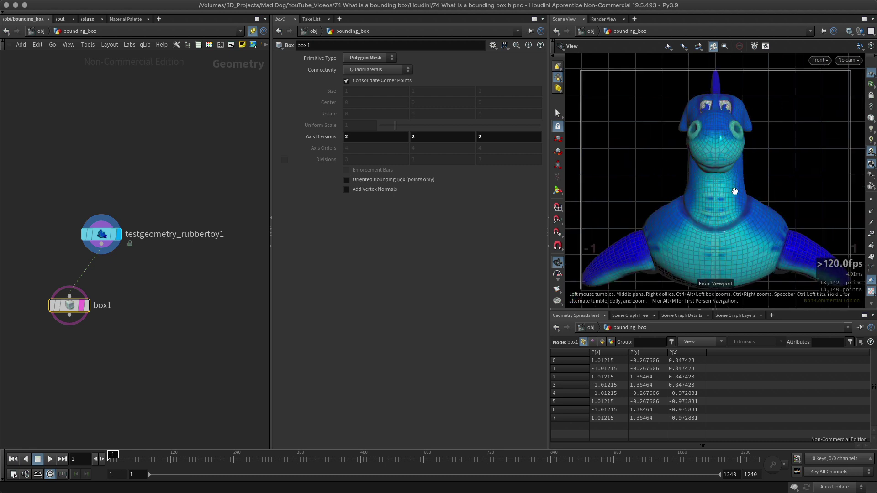
scroll(733, 191, "up", 3)
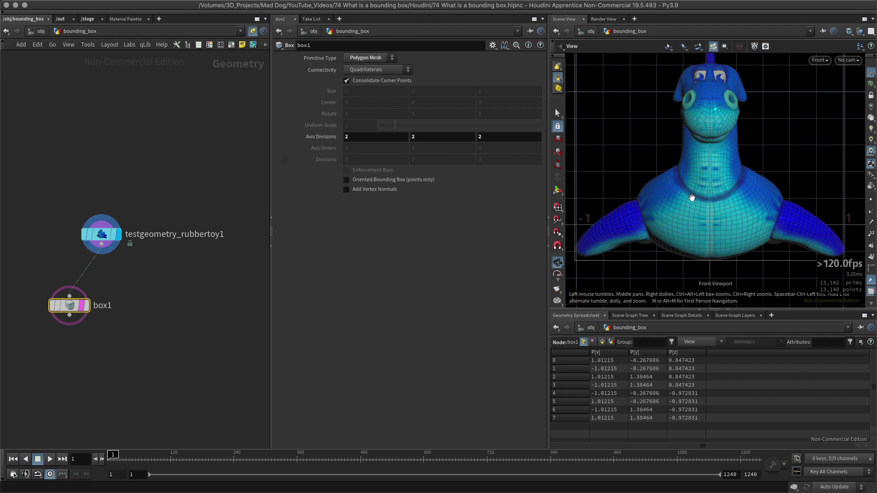
key("space+4")
scroll(690, 185, "down", 3)
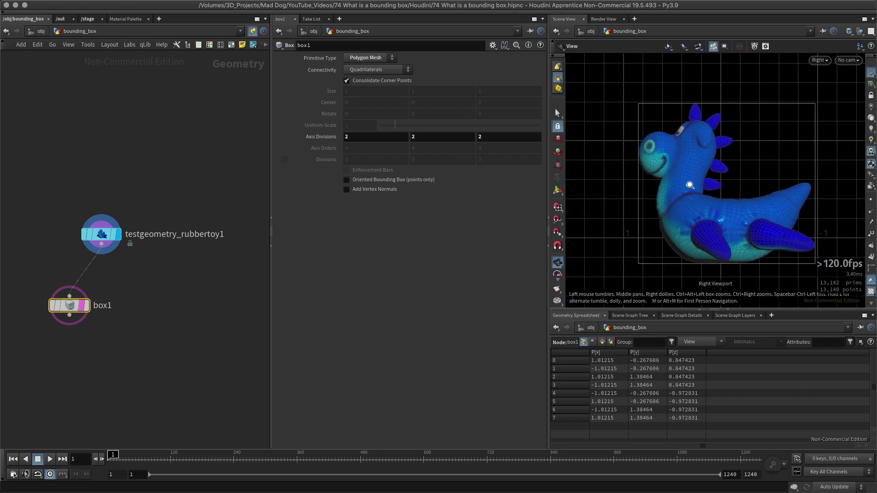
scroll(690, 185, "up", 2)
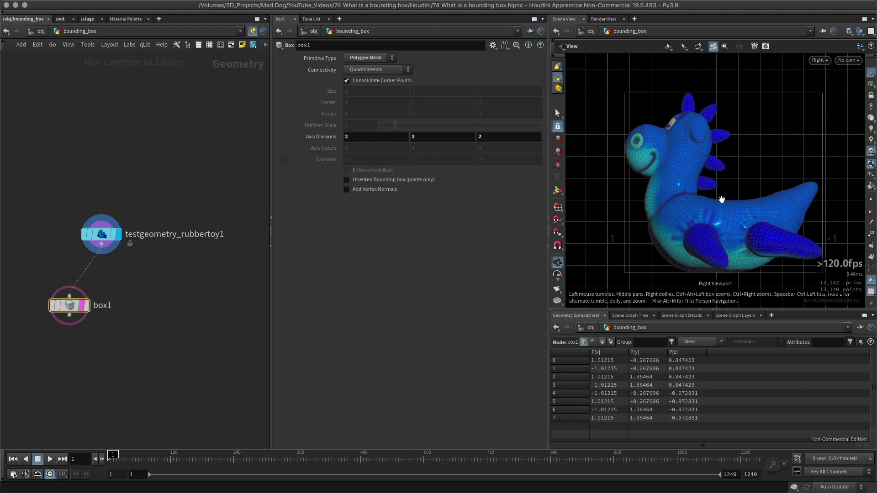
key("space+1")
left_click_drag(699, 192, 730, 211)
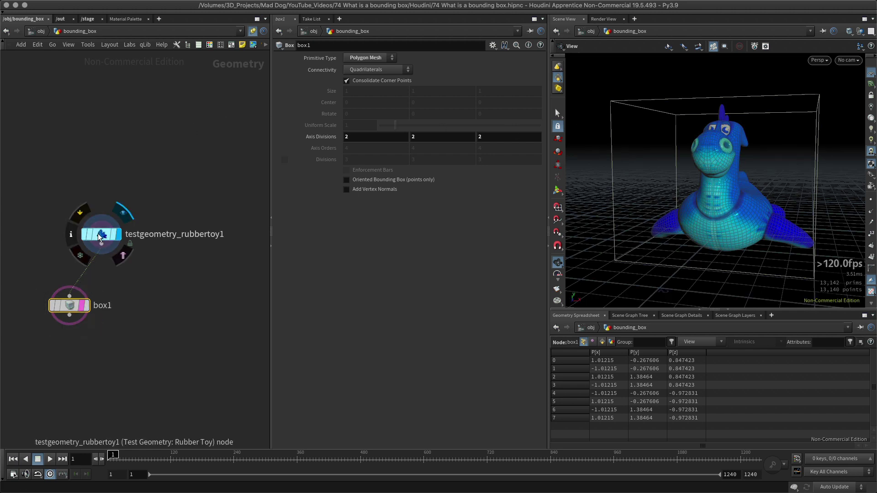
left_click(70, 235)
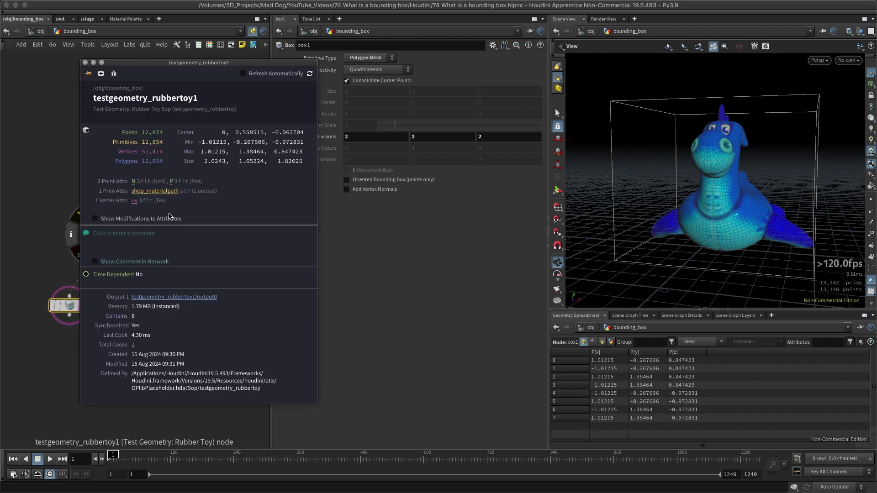
left_click(88, 74)
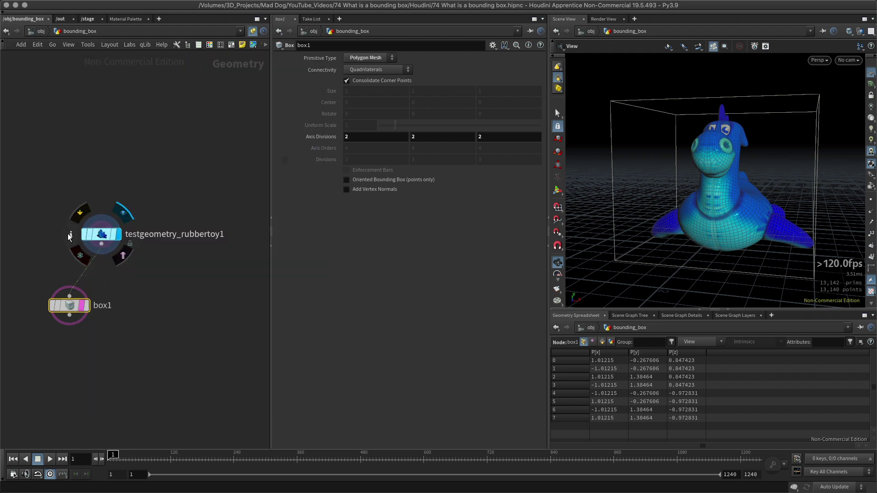
left_click(68, 233)
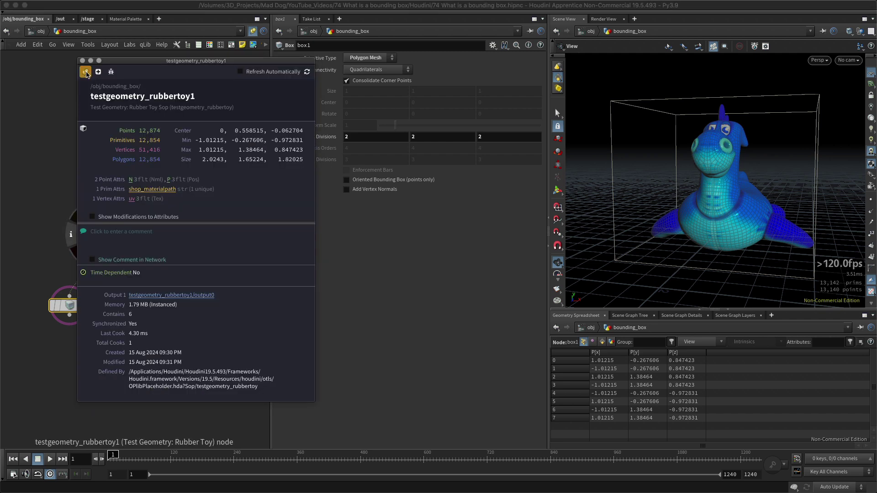
left_click_drag(136, 62, 295, 41)
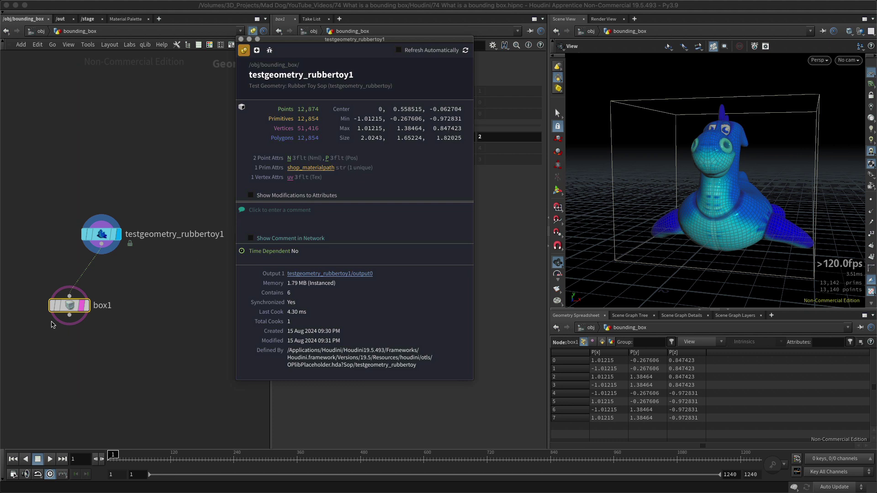
left_click(40, 309)
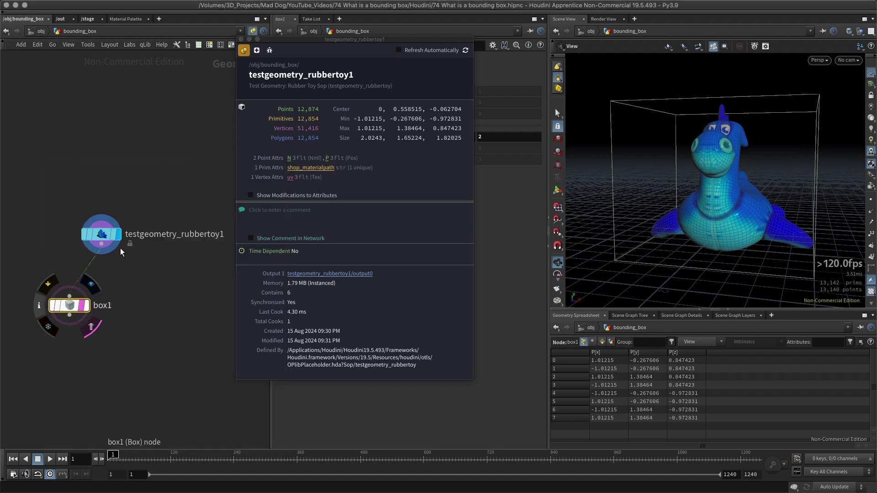
left_click(39, 307)
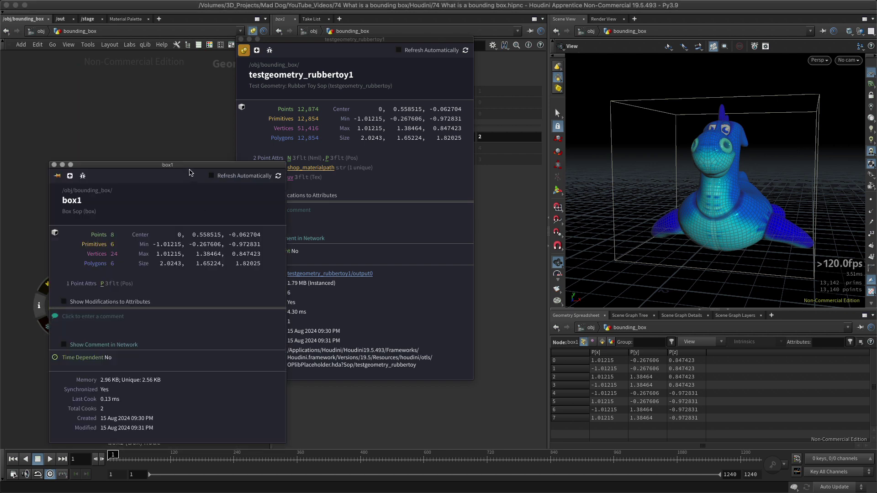
left_click_drag(190, 173, 168, 65)
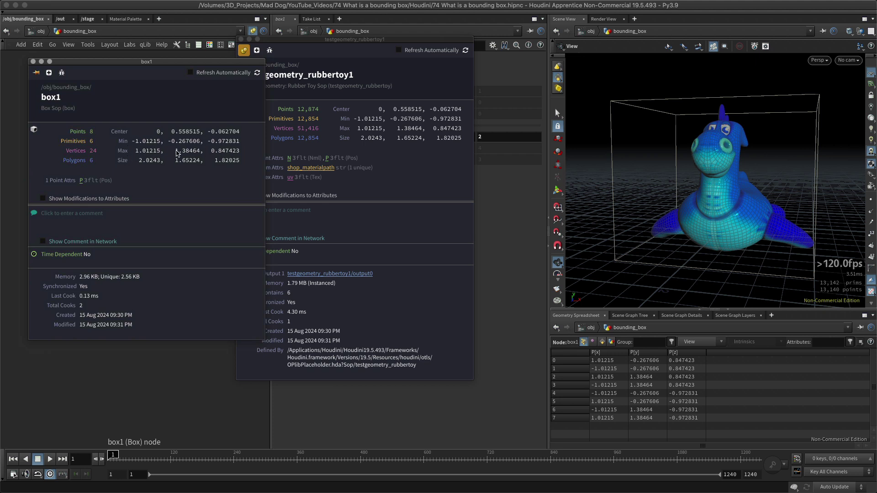
left_click(34, 62)
Step: Close the toy's info window, shift box1 left, and add a bound1 node beside it
left_click(241, 40)
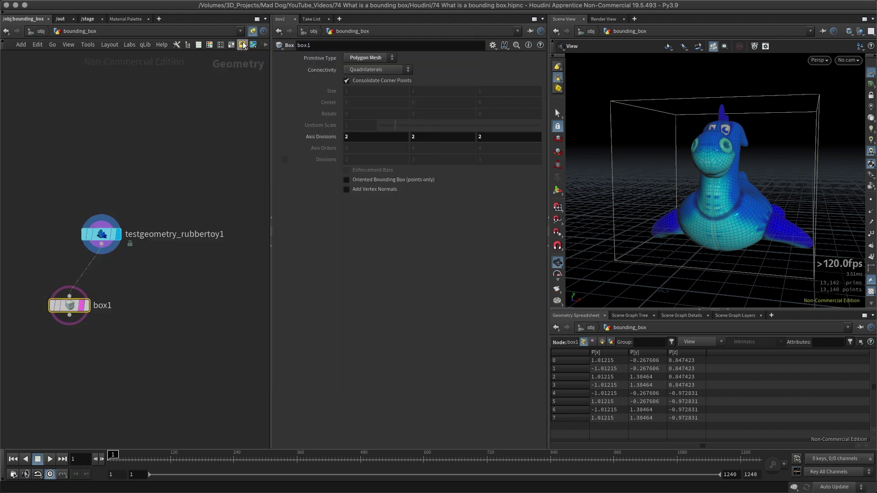
left_click_drag(68, 304, 43, 306)
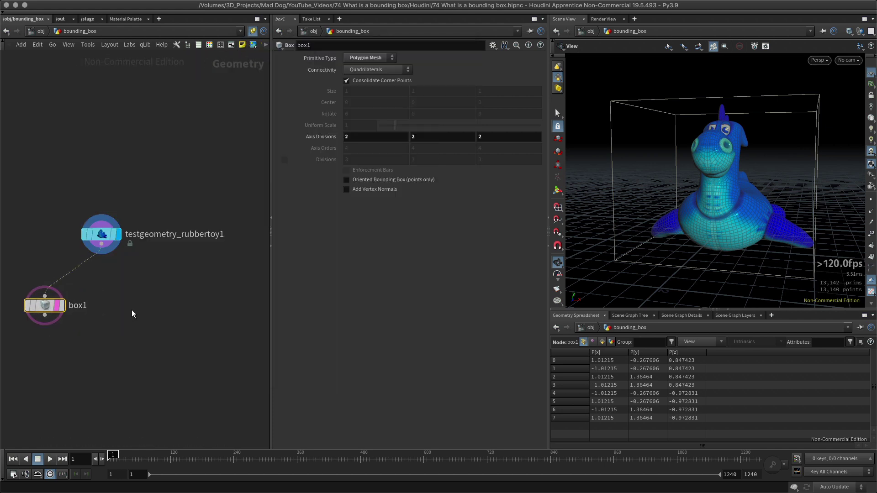
key("Tab")
type("bou")
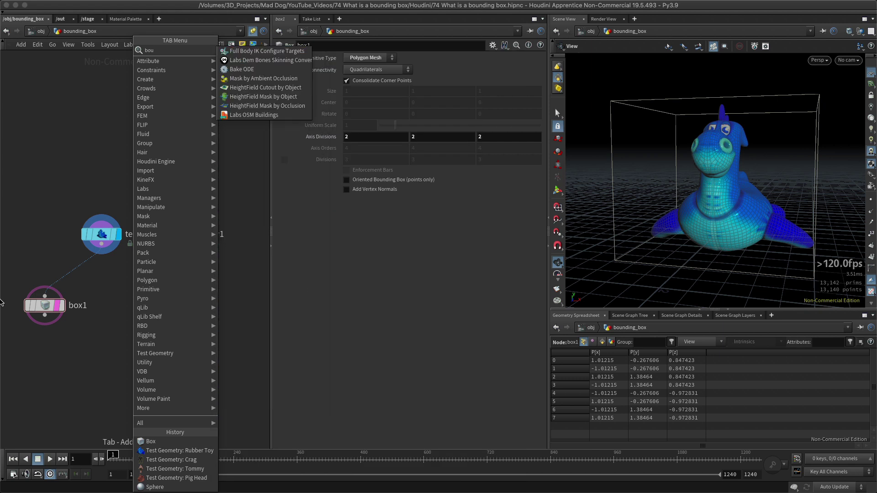
type("nd")
key("Return")
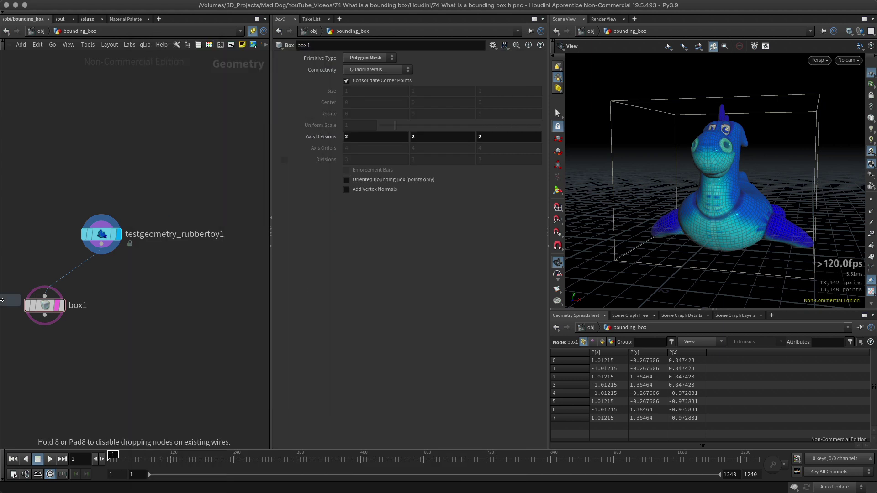
left_click(132, 301)
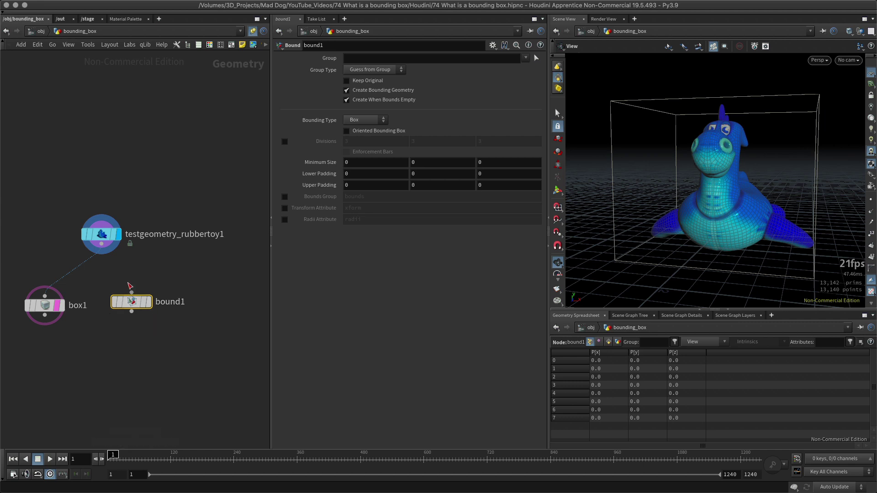
Step: Feed the rubber toy into bound1, template bound1, and display the toy
left_click_drag(132, 293, 101, 244)
left_click(153, 279)
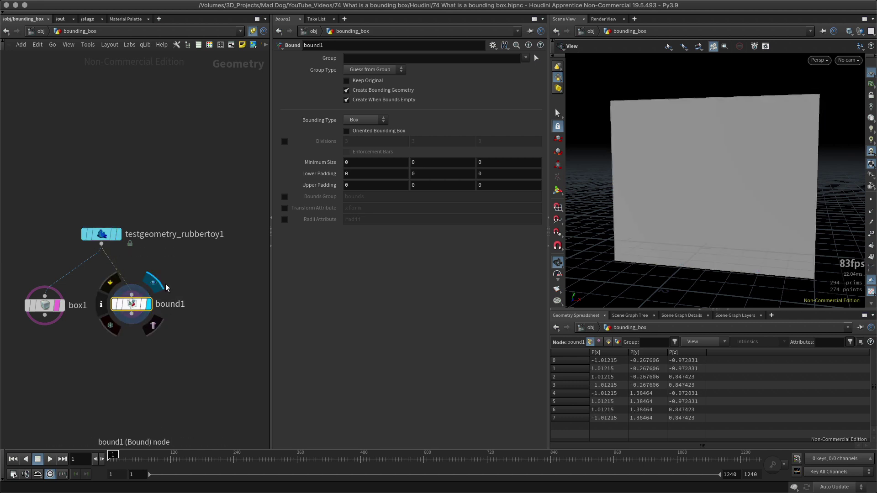
left_click(147, 301)
left_click(119, 236)
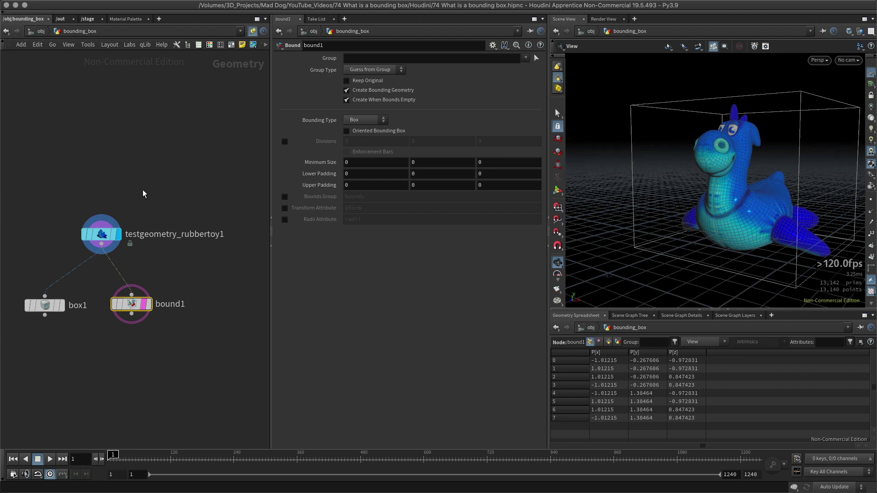
Step: Cycle bound1's Bounding Type through Sphere and Rectangle, then settle on Box
left_click(368, 120)
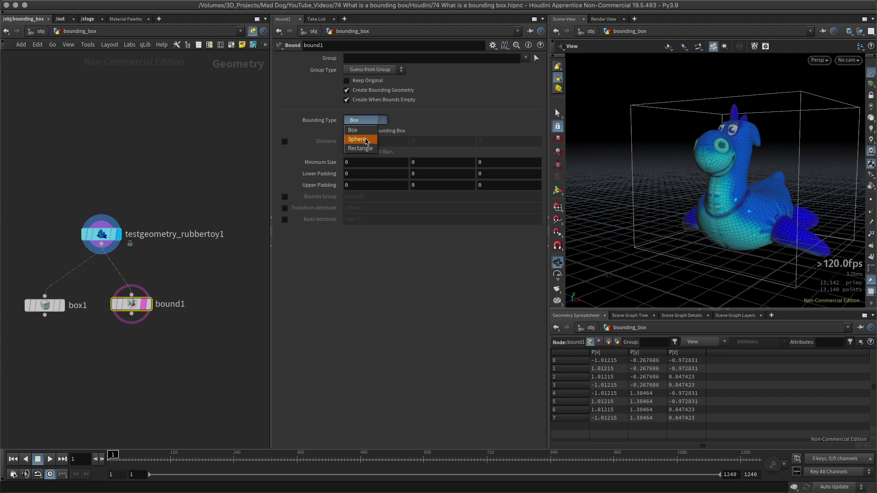
left_click(366, 139)
left_click_drag(797, 229, 596, 197)
left_click(366, 119)
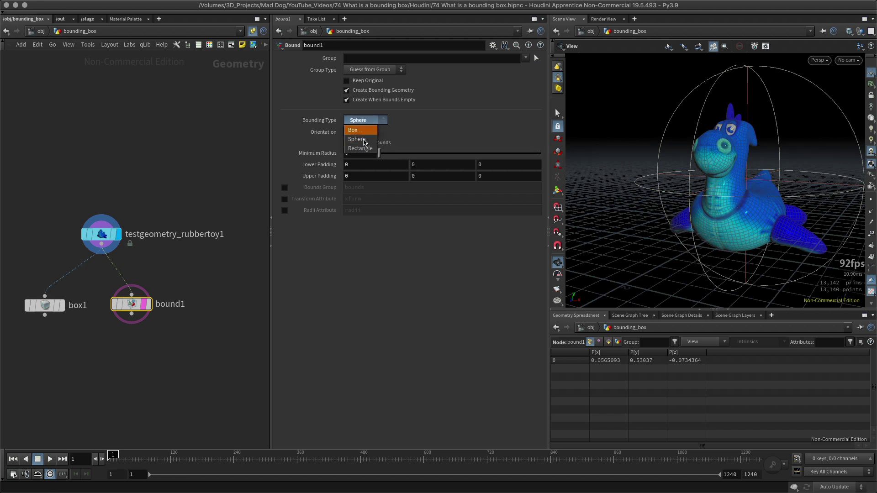
left_click(363, 147)
left_click_drag(770, 239, 577, 229)
left_click(364, 121)
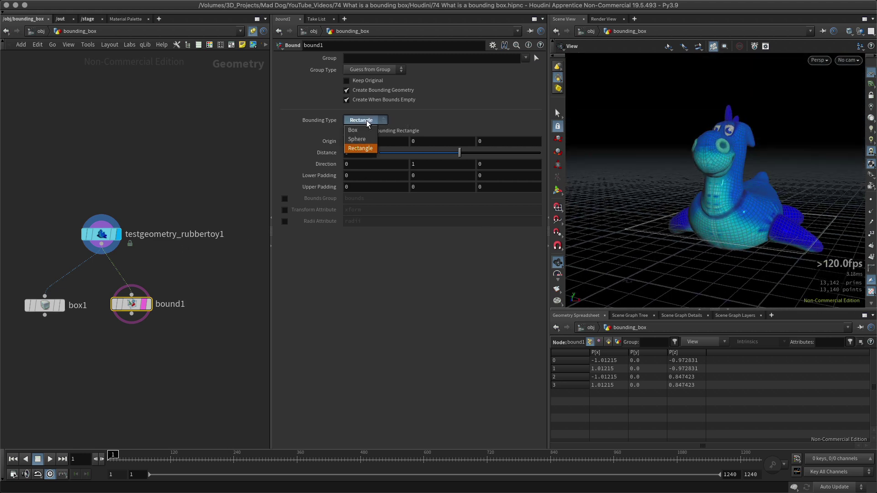
left_click(357, 126)
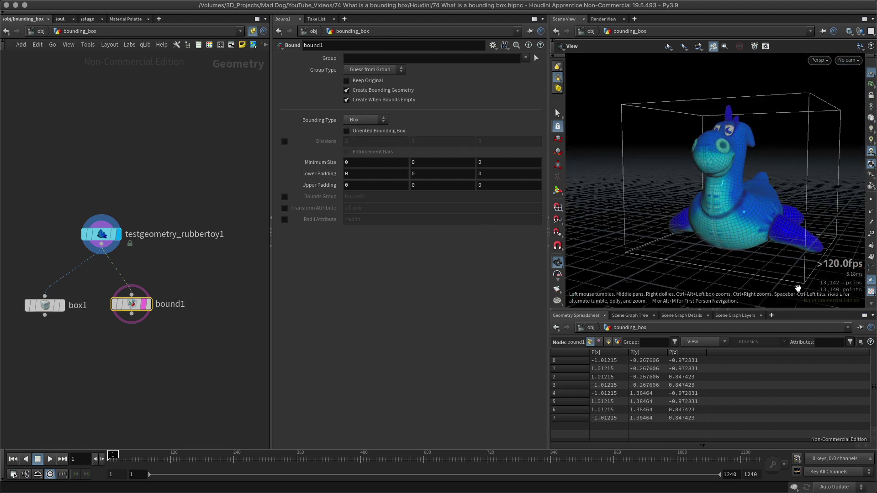
left_click_drag(739, 191, 714, 206)
middle_click_drag(781, 174, 757, 173)
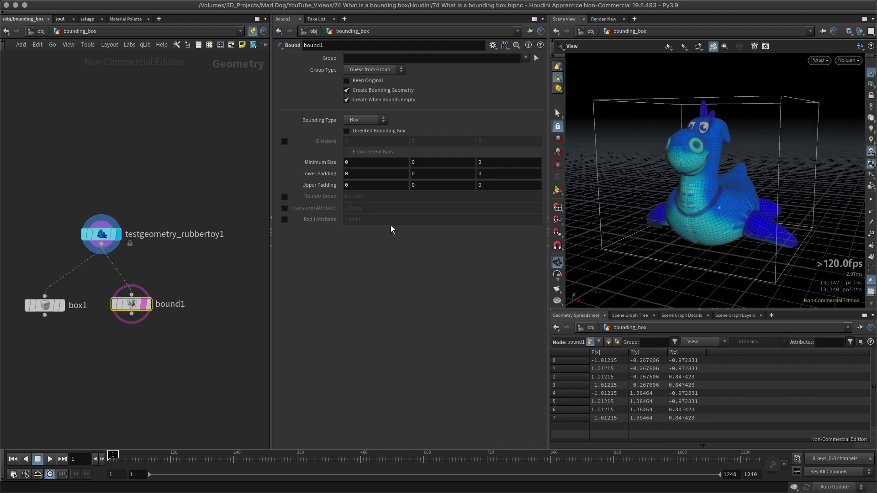
middle_click_drag(169, 196, 84, 235)
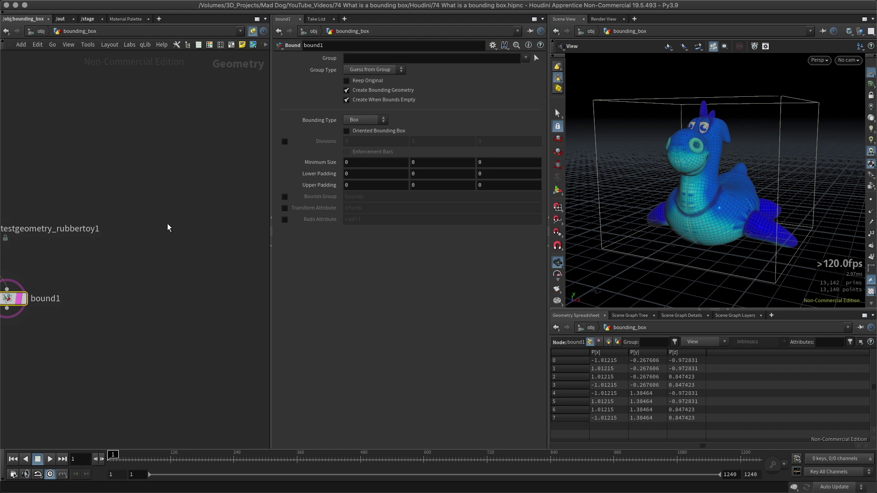
Step: Add sphere1 and a box2 node below it, wiring sphere1 into box2
key("Tab")
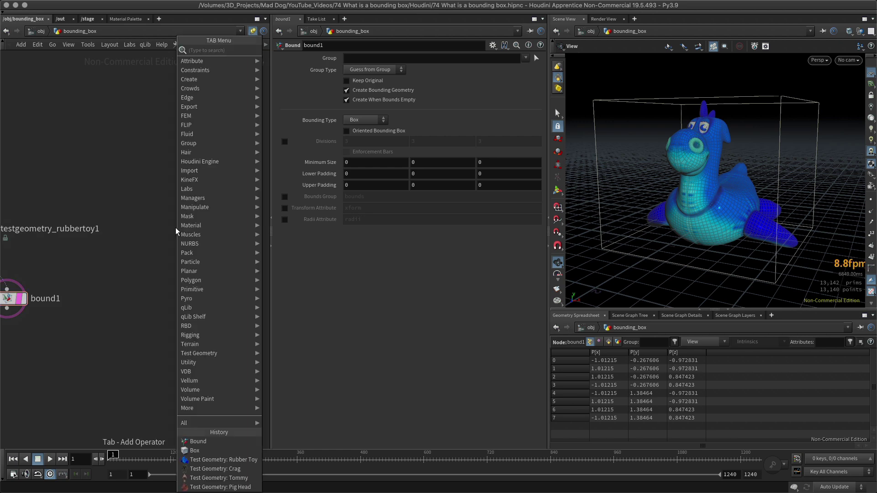
type("spher")
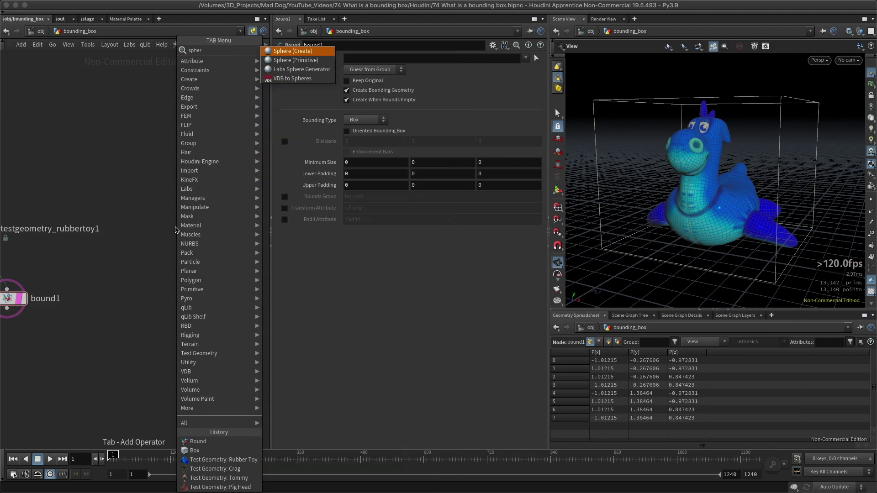
key("Return")
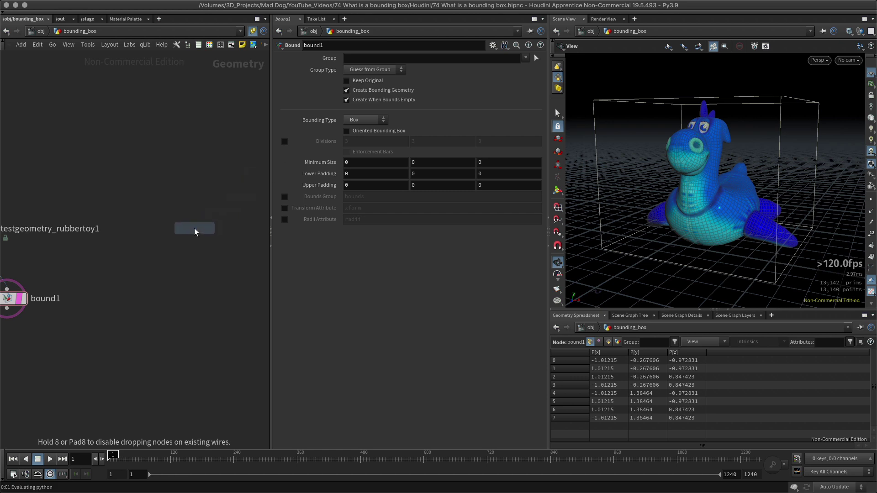
left_click(193, 228)
key("Tab")
type("box")
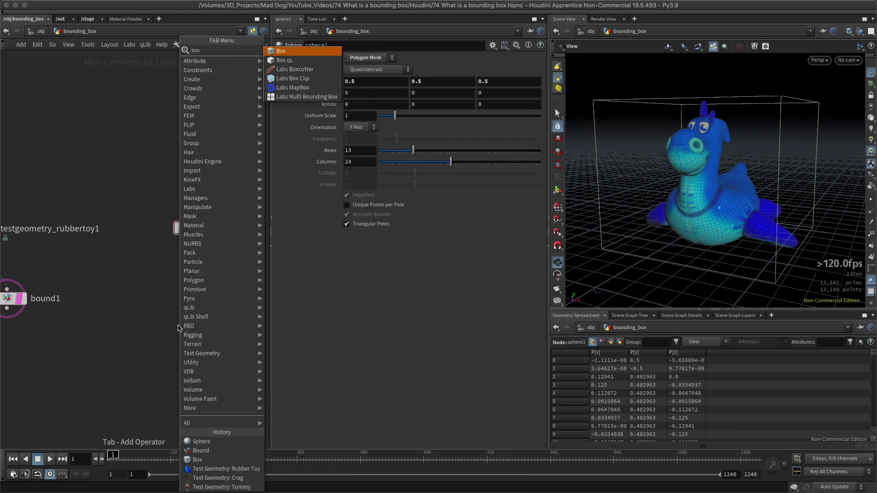
key("Return")
left_click(199, 300)
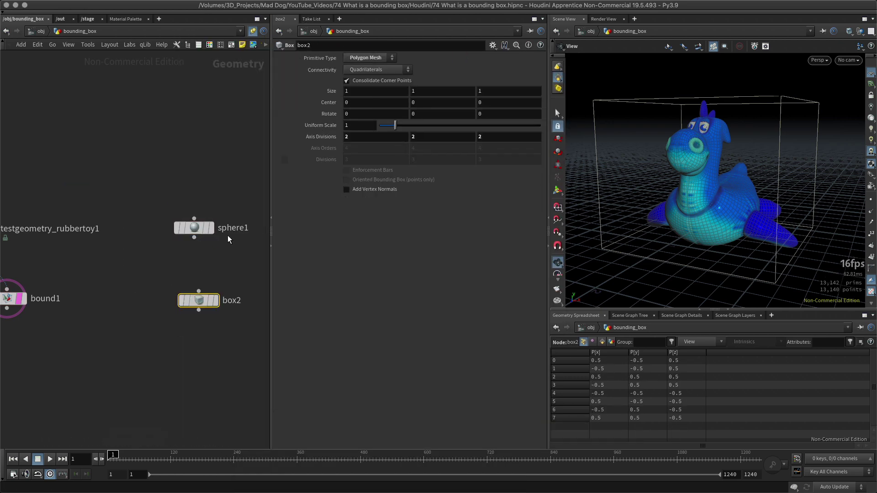
key("r")
left_click_drag(194, 238, 196, 289)
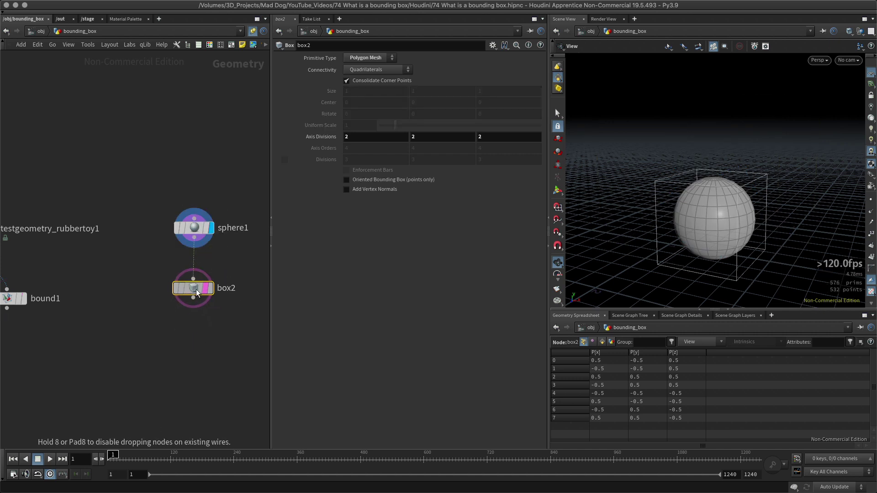
Step: Set sphere1's radius to 1.1, 1.1, 1.2 so box2 resizes around it
left_click_drag(709, 232, 742, 227)
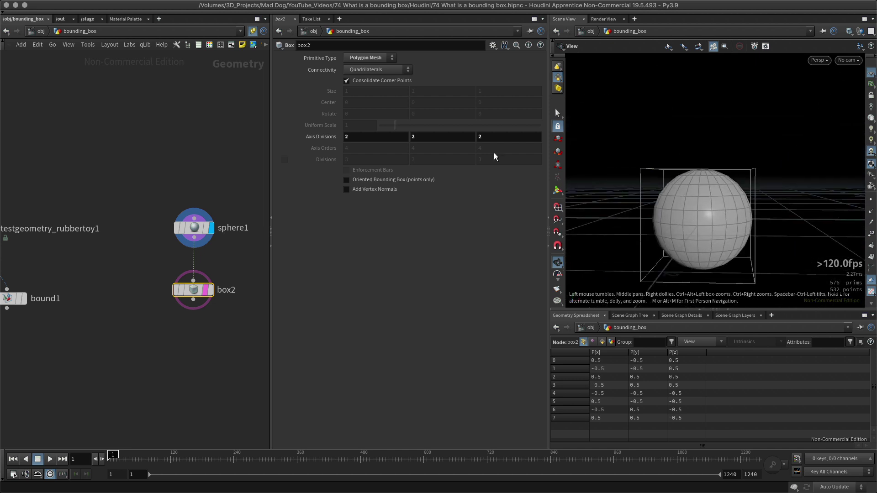
left_click(193, 231)
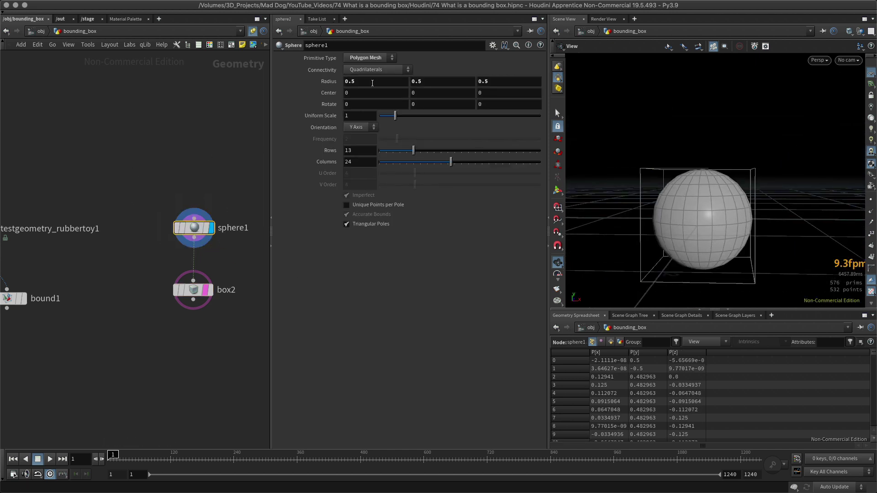
middle_click_drag(425, 81, 449, 80)
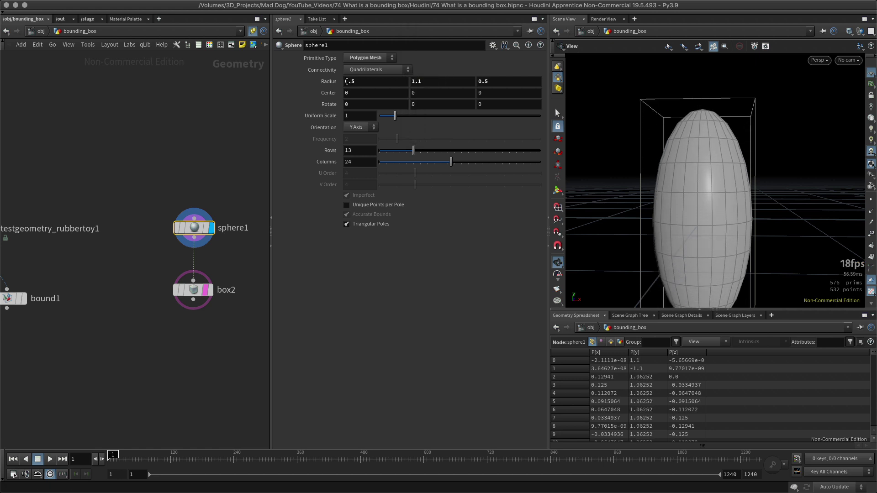
middle_click_drag(347, 81, 522, 79)
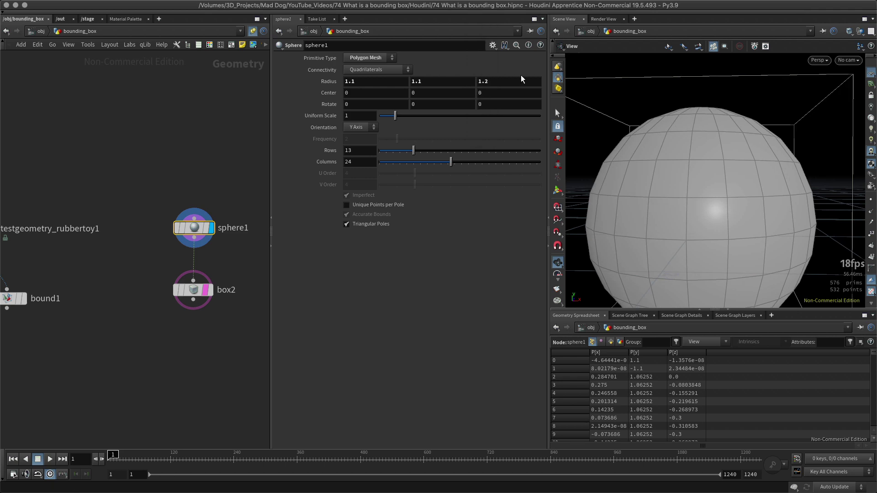
left_click_drag(788, 203, 748, 190)
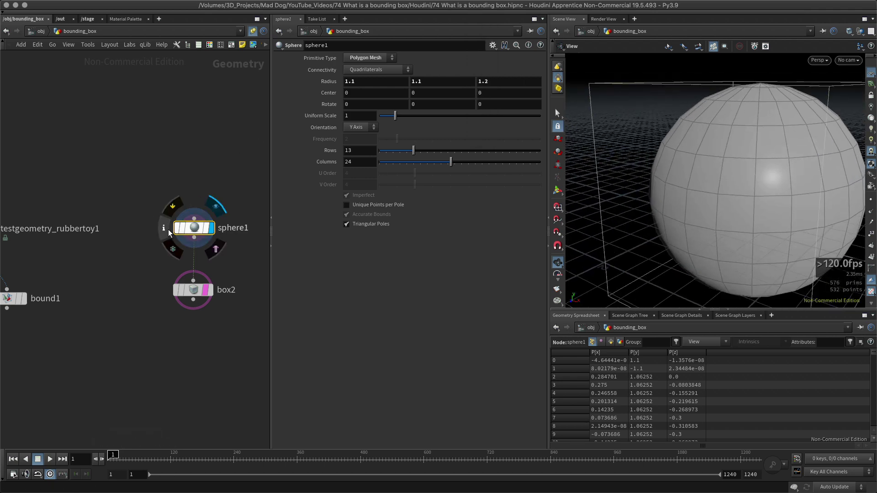
Step: Pin sphere1's info window aside, then open box2's info to compare their 2.2, 2.2, 2.4 sizes
left_click(163, 228)
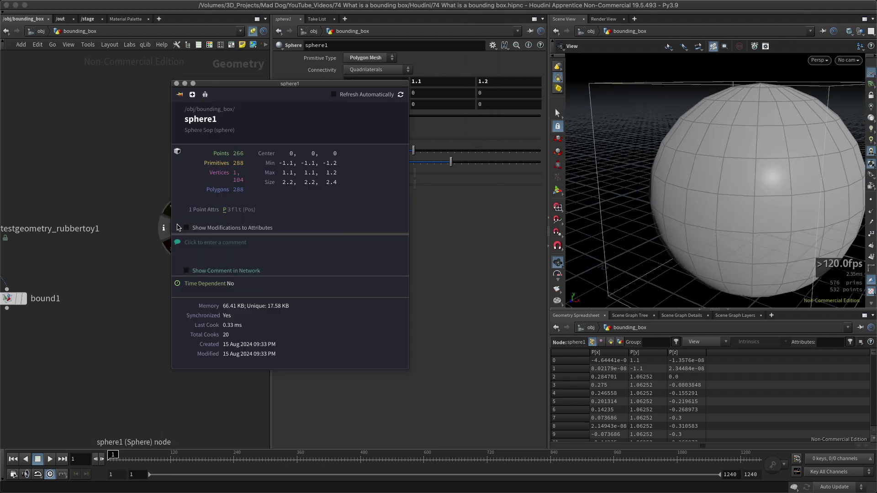
left_click(180, 94)
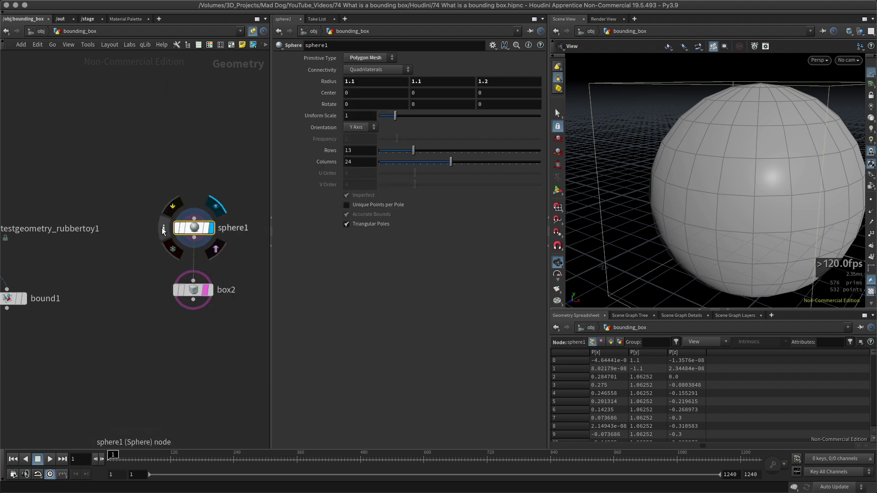
left_click(163, 228)
left_click(180, 94)
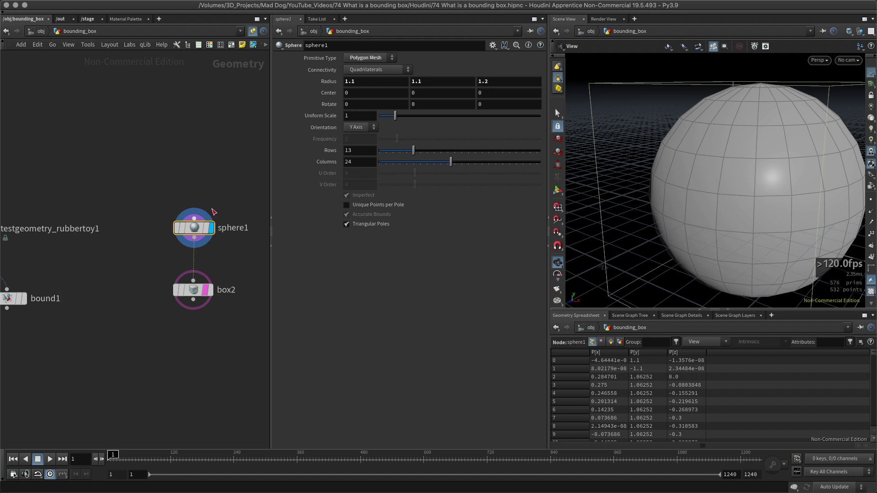
left_click(163, 228)
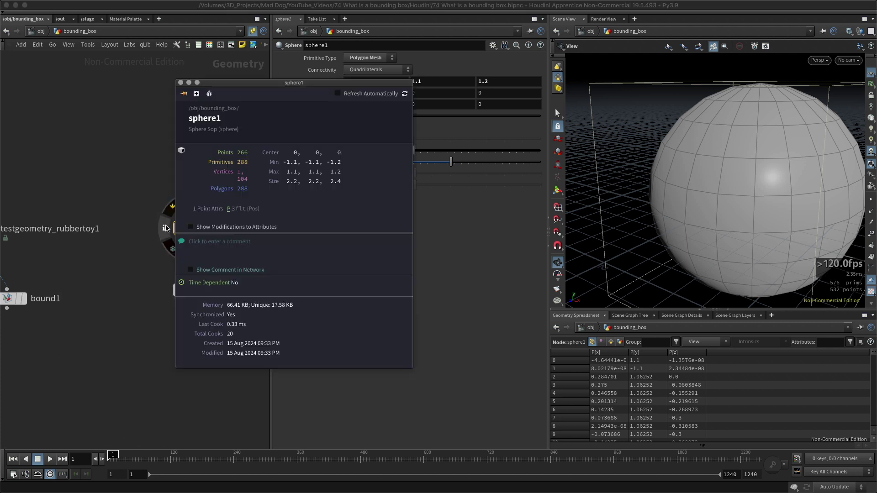
left_click(184, 95)
left_click_drag(217, 85, 344, 61)
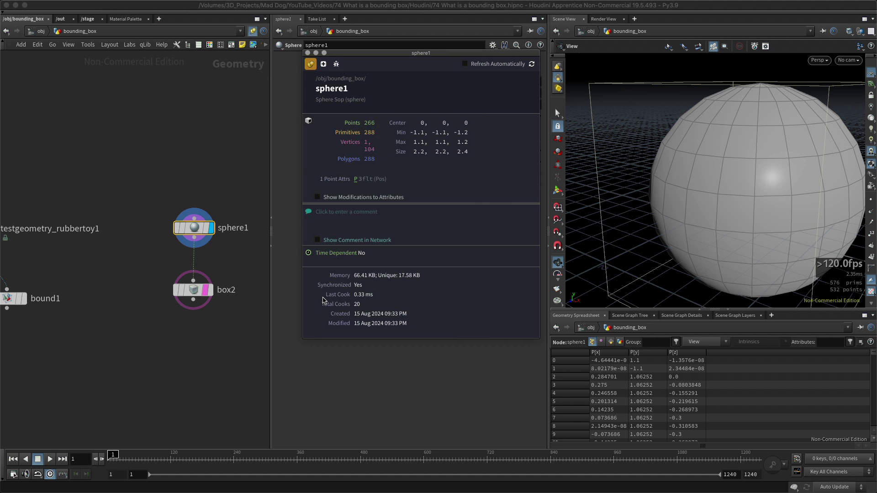
left_click(163, 290)
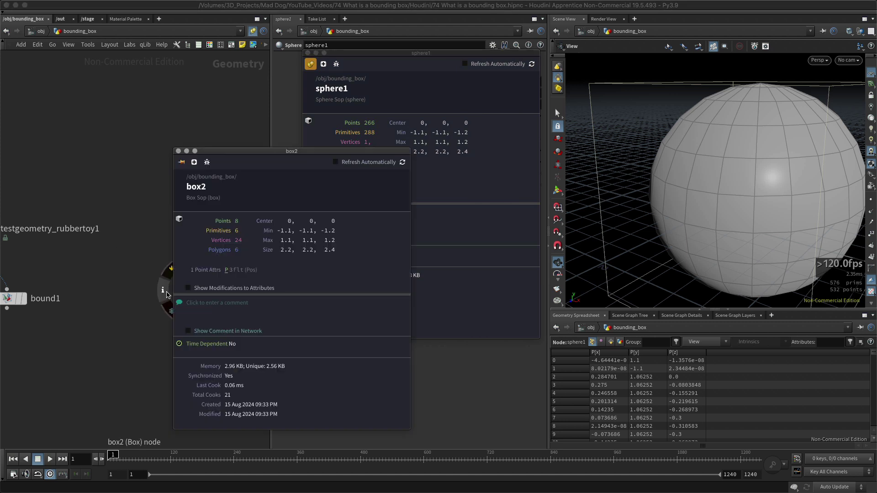